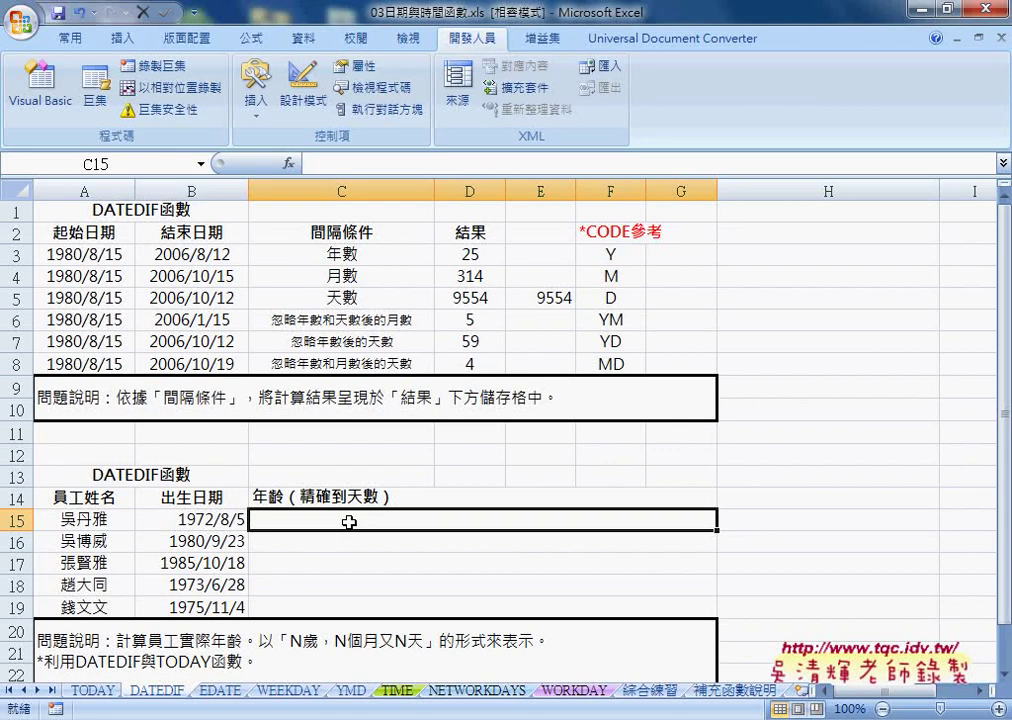
- Enter =DATEDIF(B15,TODAY(),"Y") in C15 so it returns 44 whole years
click(318, 166)
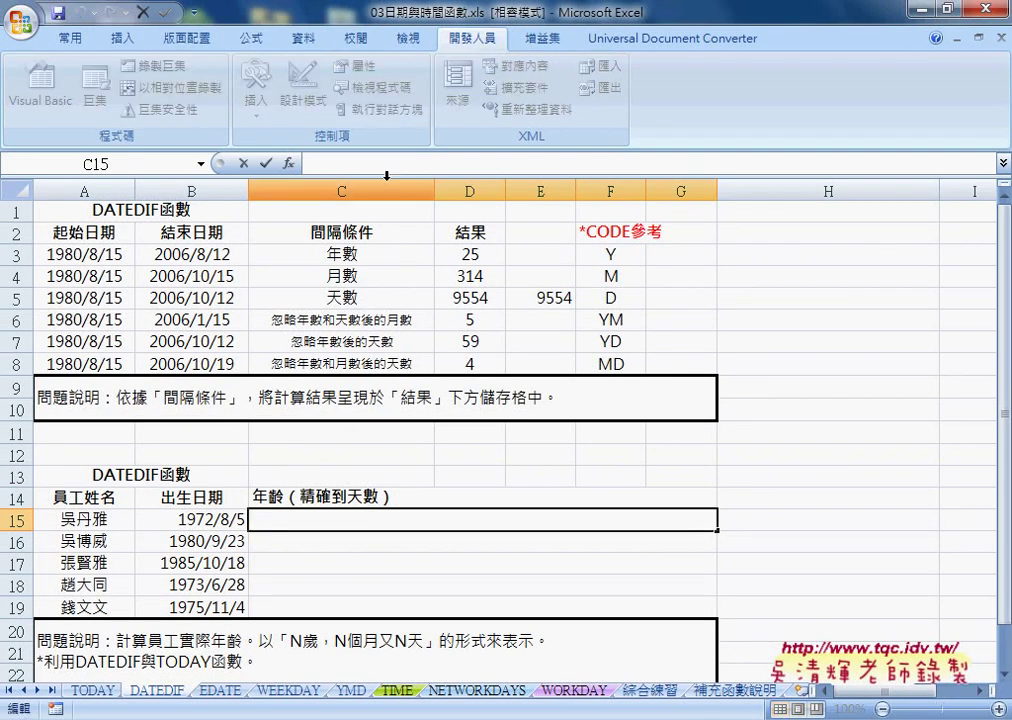
text(=d)
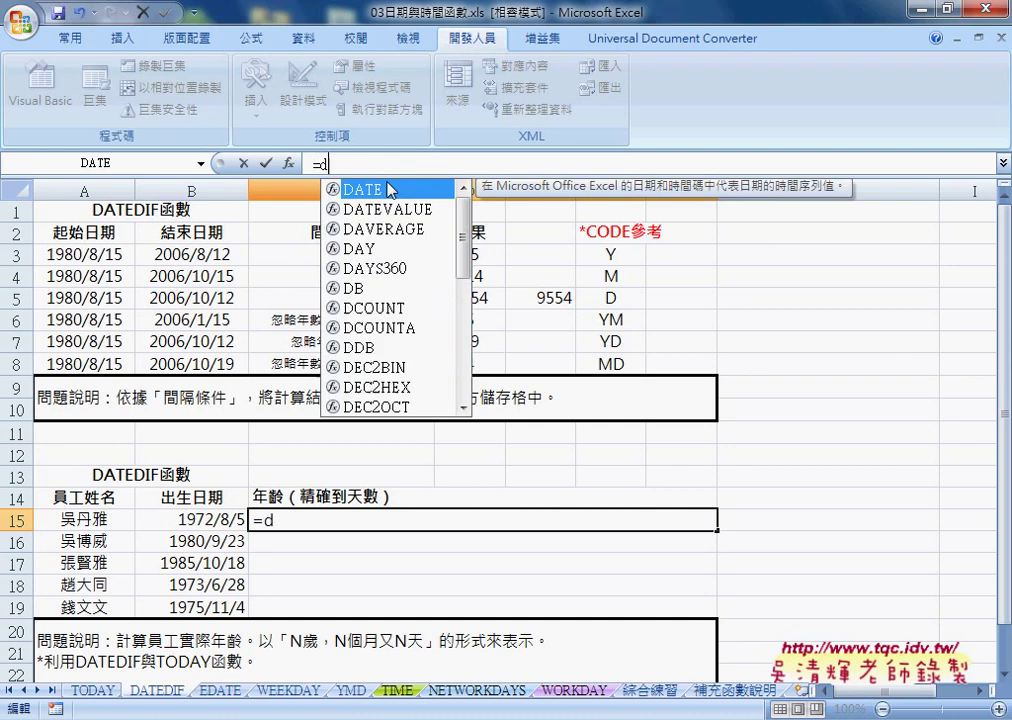
text(ated)
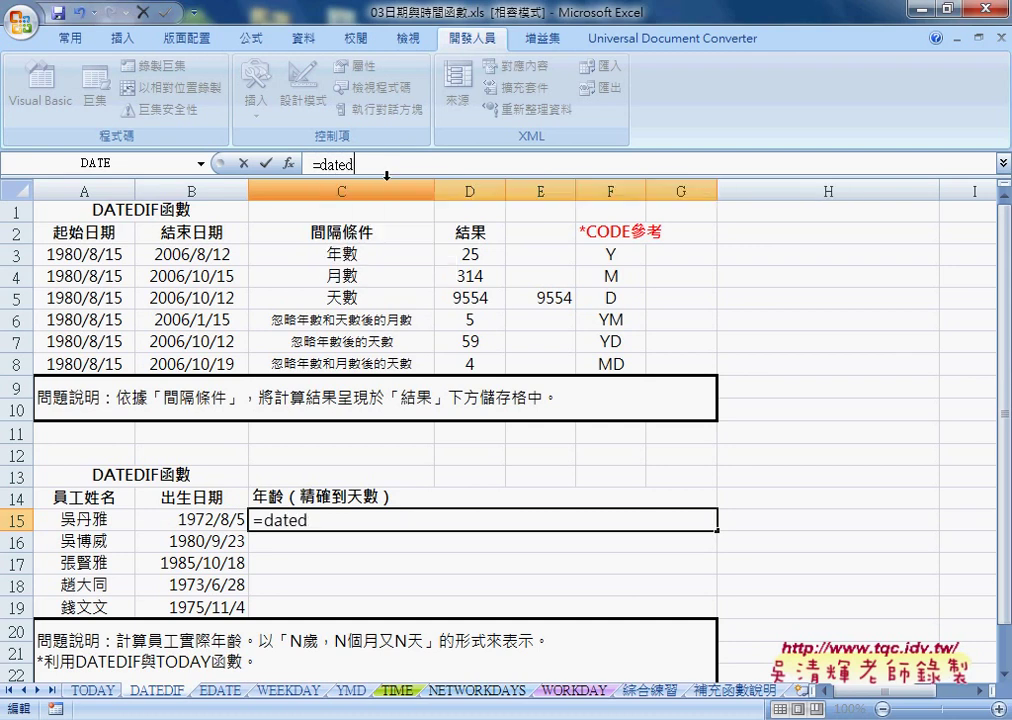
text(if)
text(()
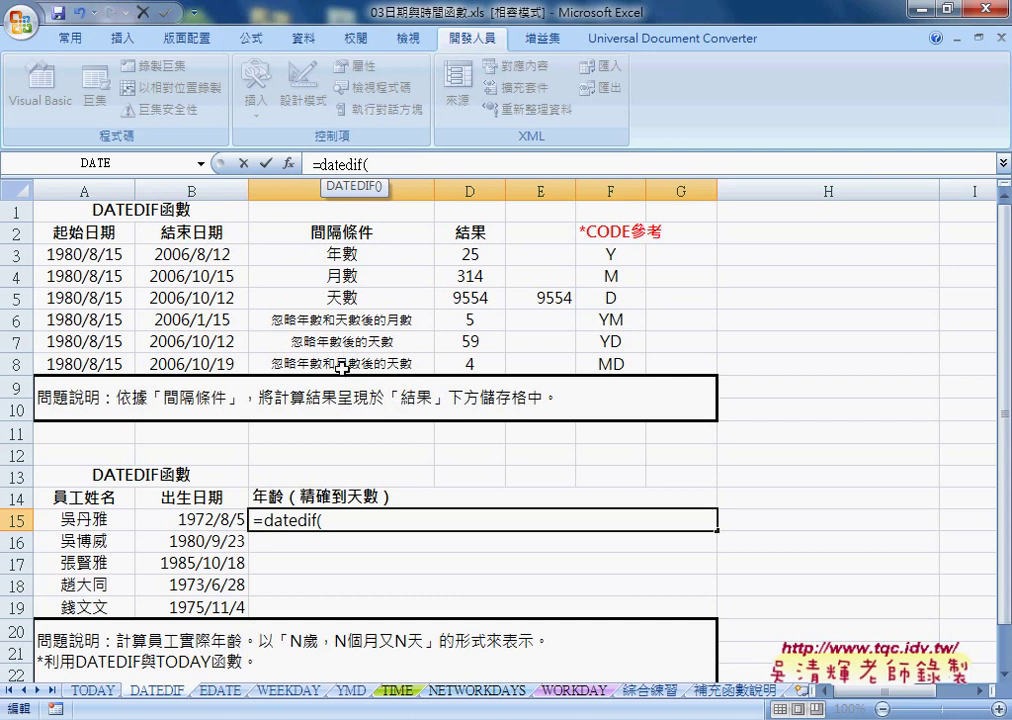
click(206, 519)
text(,)
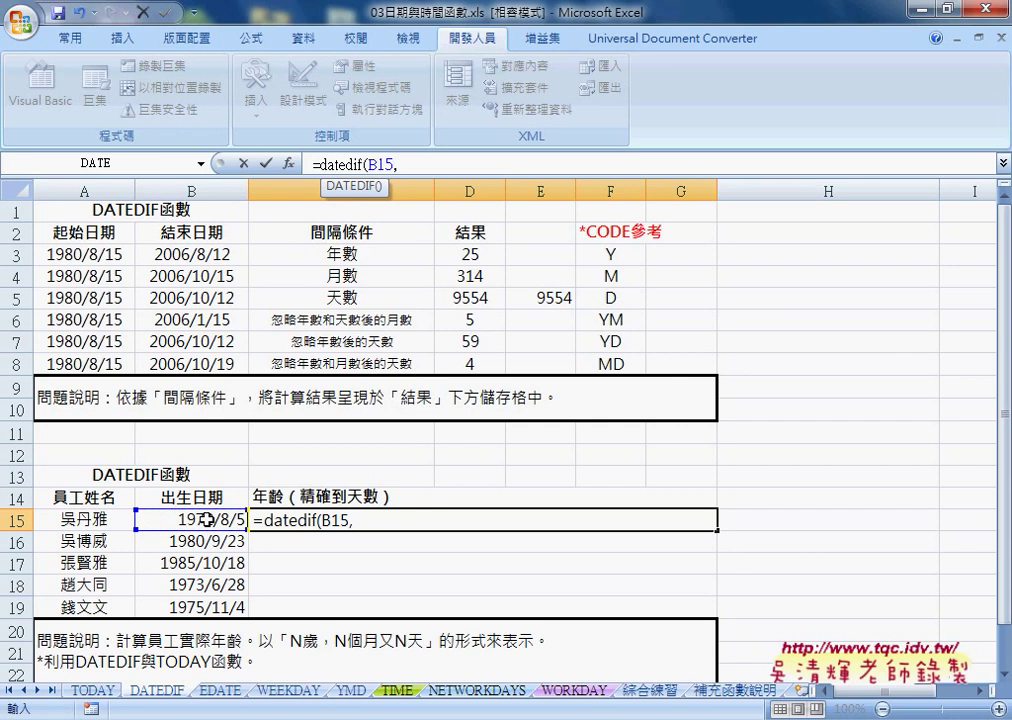
text(t)
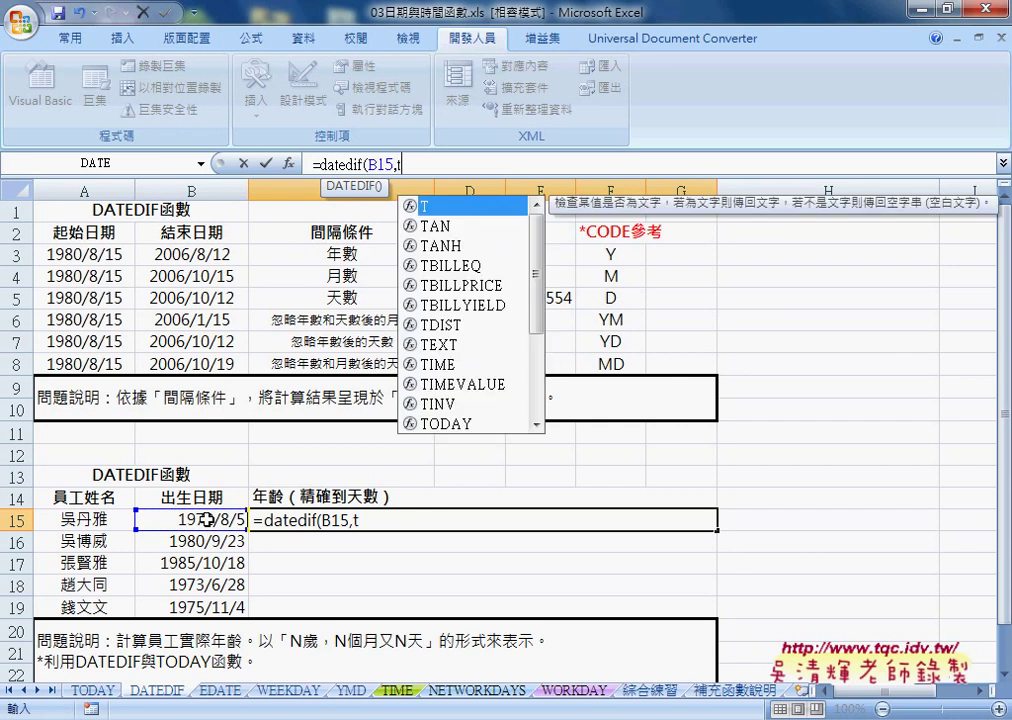
text(oda)
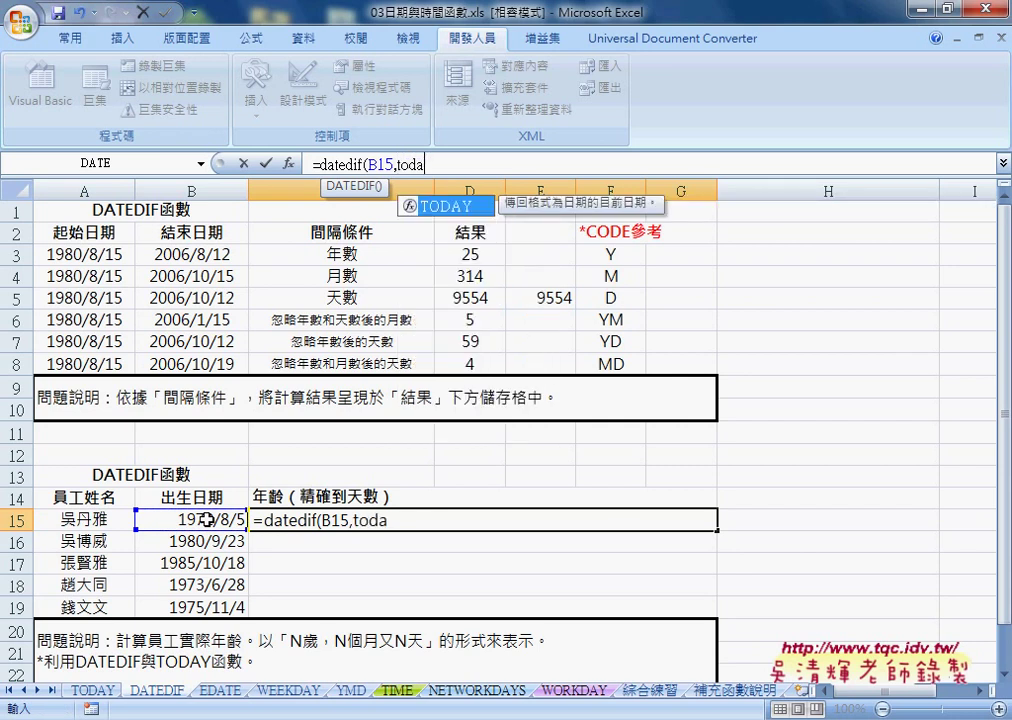
text(y()
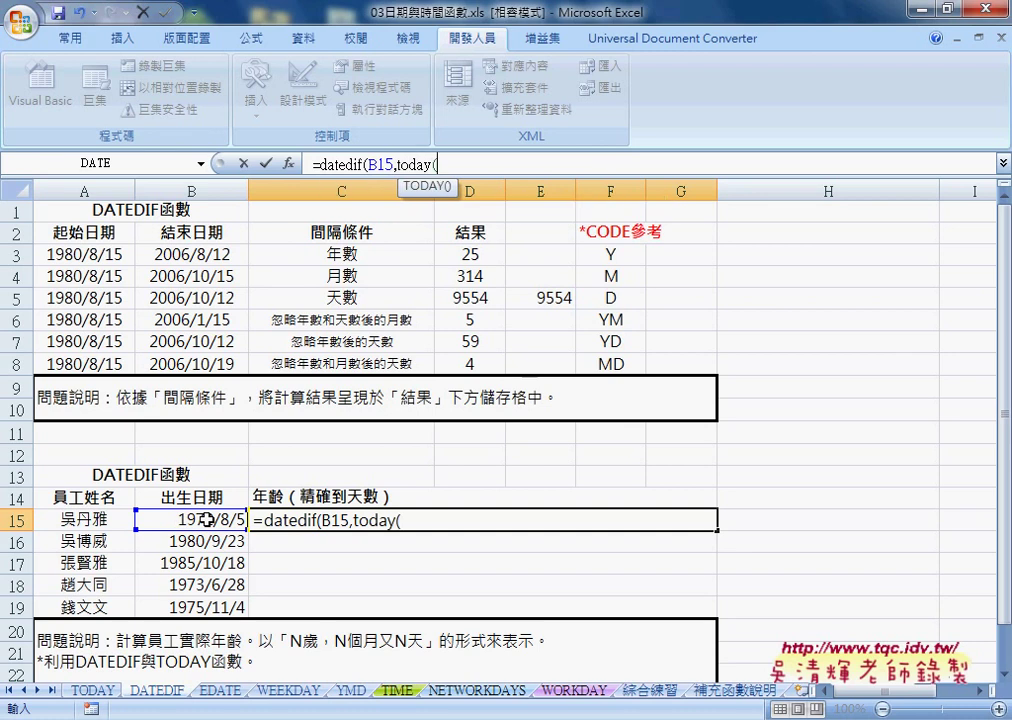
text())
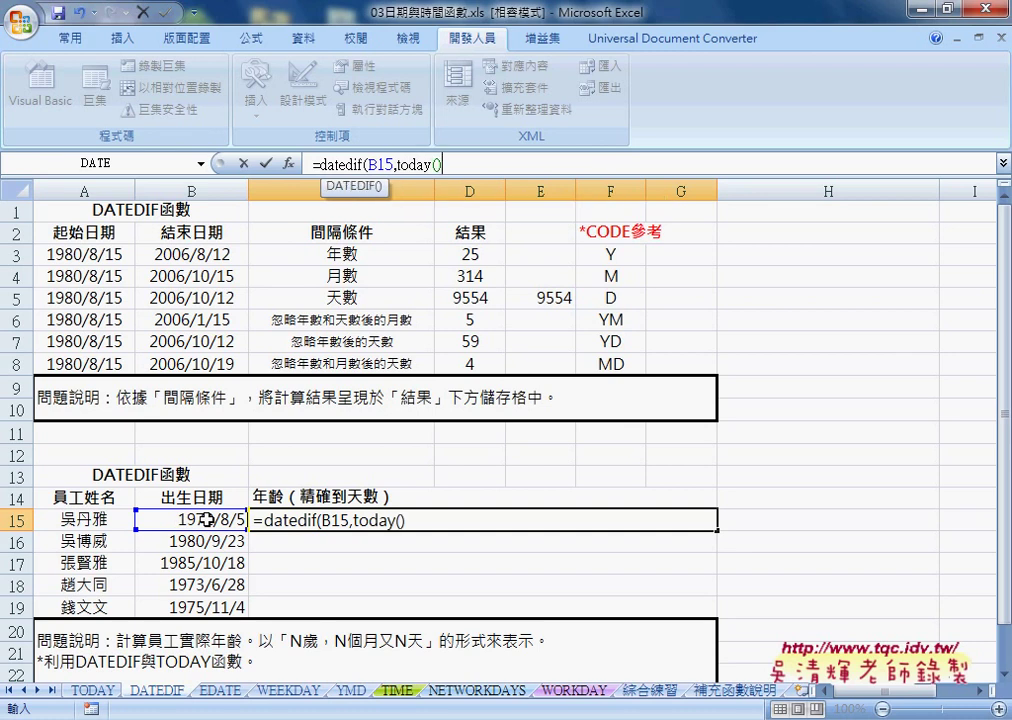
text(,)
text("Y)
text("))
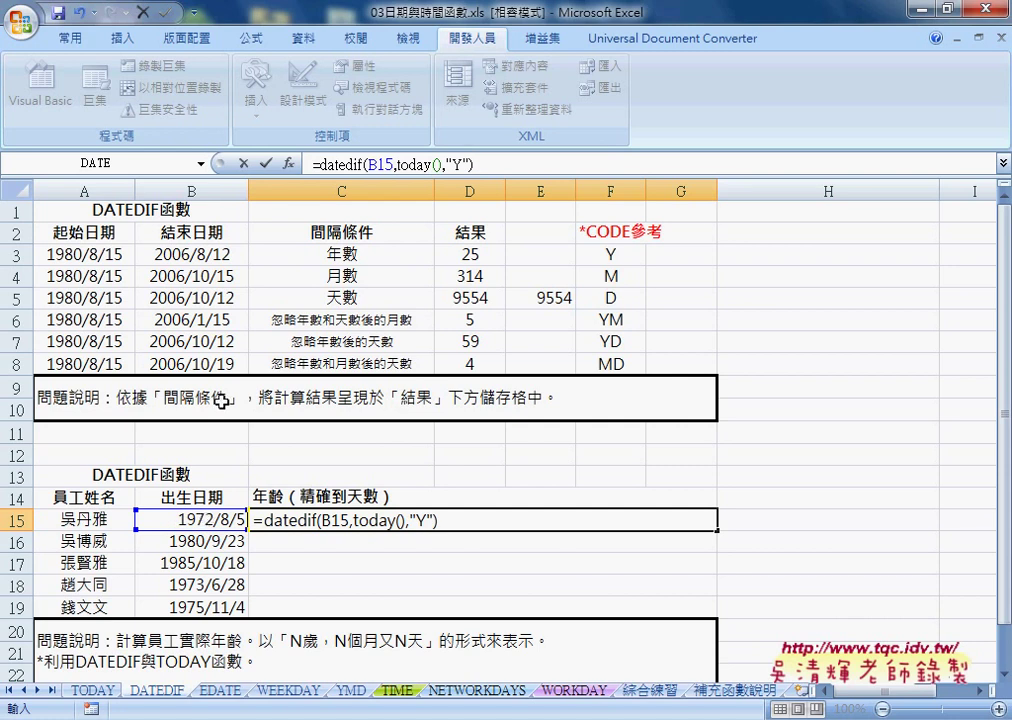
click(267, 165)
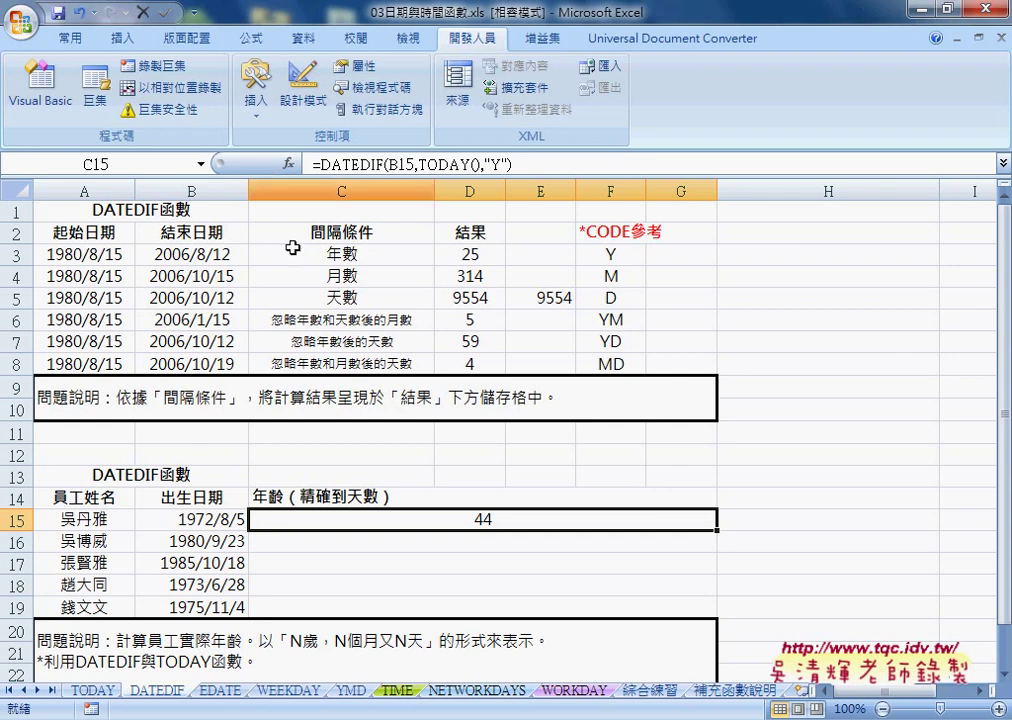
click(312, 645)
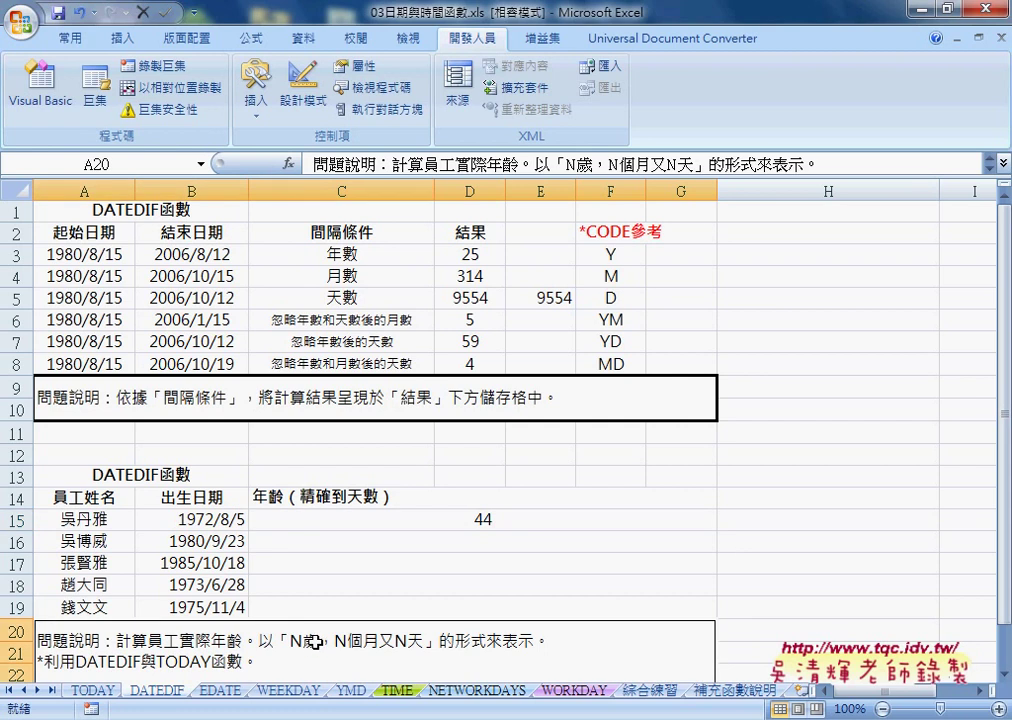
double_click(312, 645)
drag(304, 640, 424, 640)
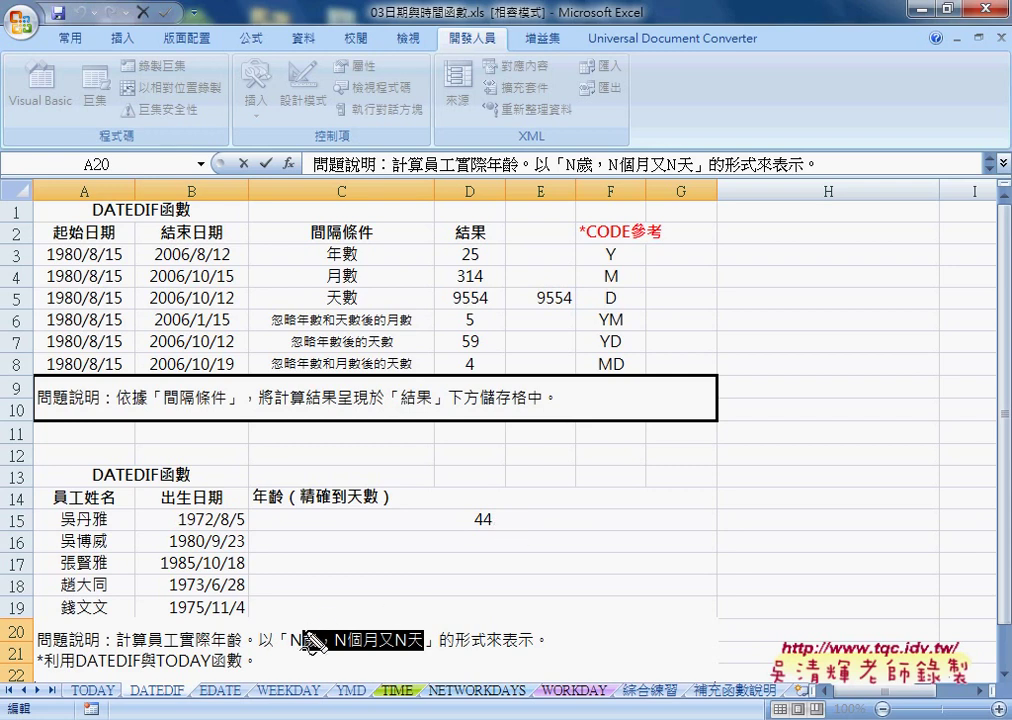
mouse_move(306, 630)
mouse_down()
mouse_move(425, 645)
mouse_move(421, 630)
mouse_move(502, 549)
mouse_up()
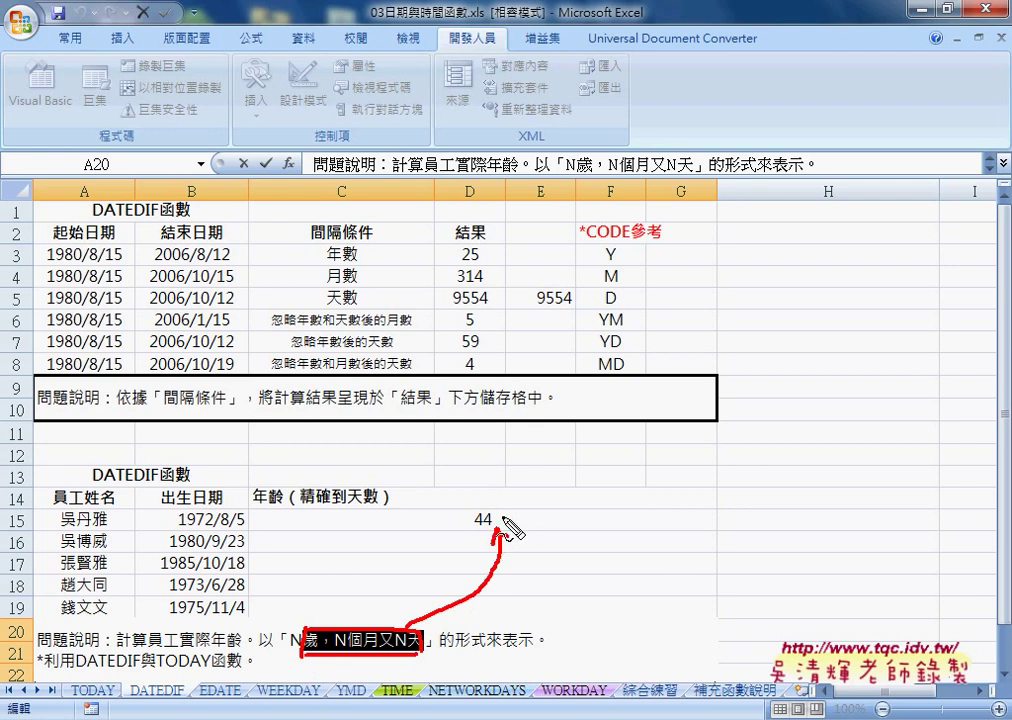
drag(502, 530, 500, 526)
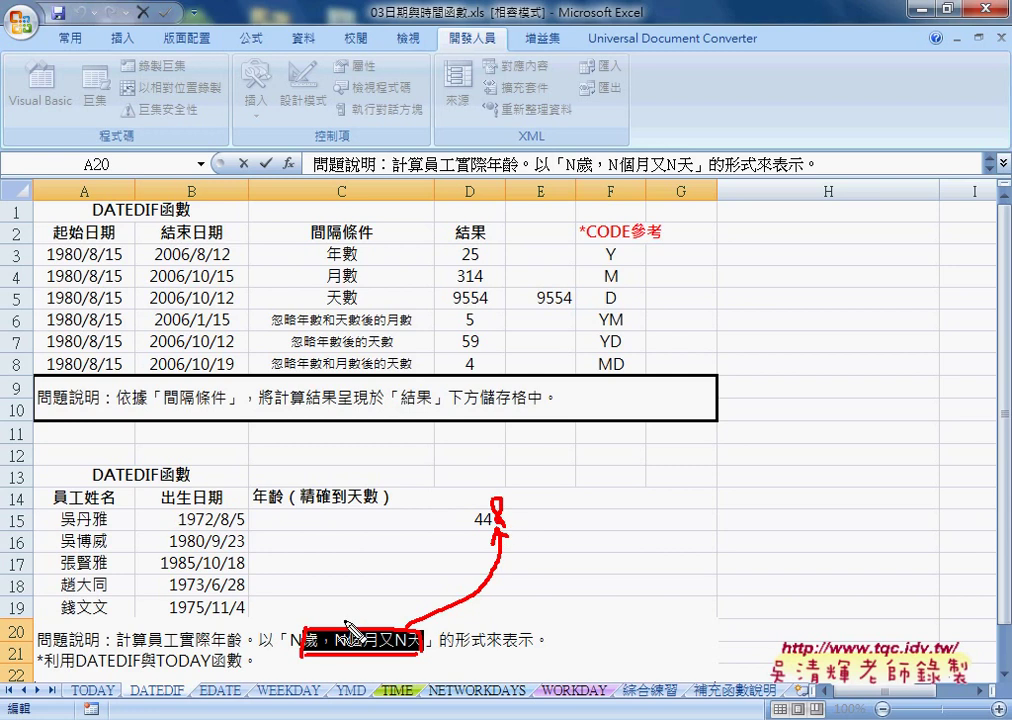
drag(297, 611, 299, 624)
drag(306, 611, 308, 624)
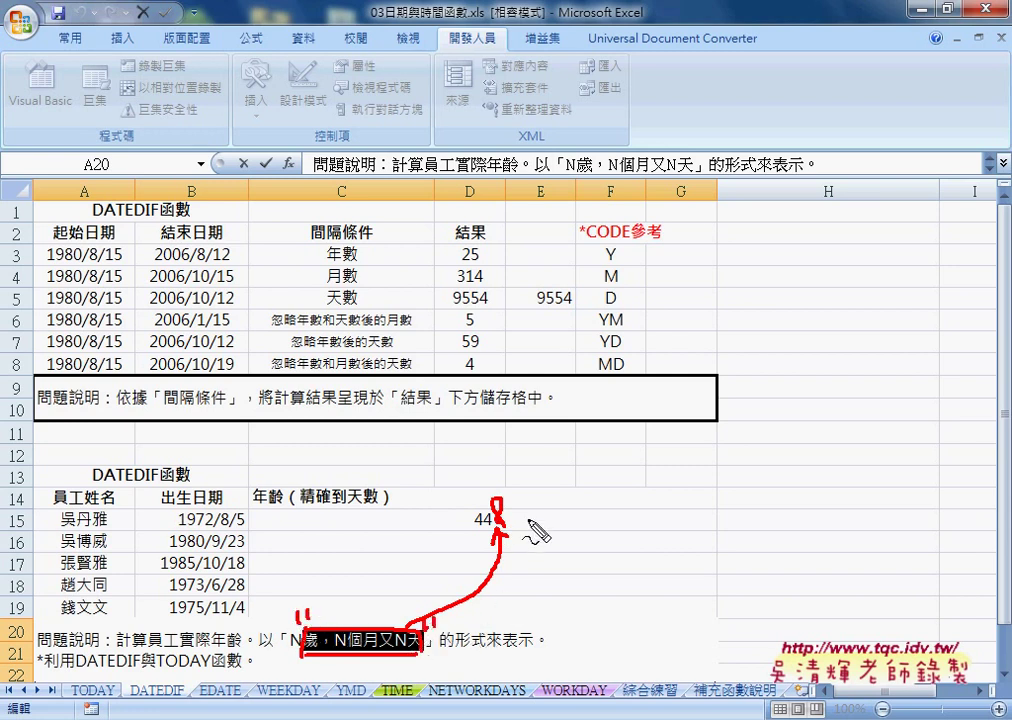
key(Escape)
drag(303, 639, 423, 639)
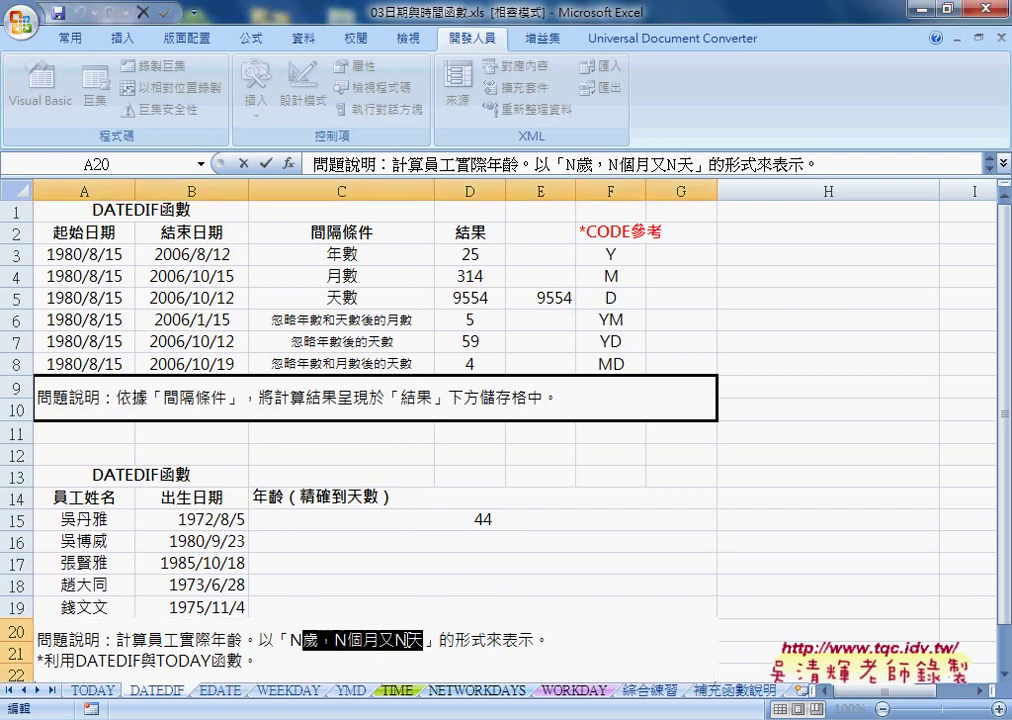
click(560, 521)
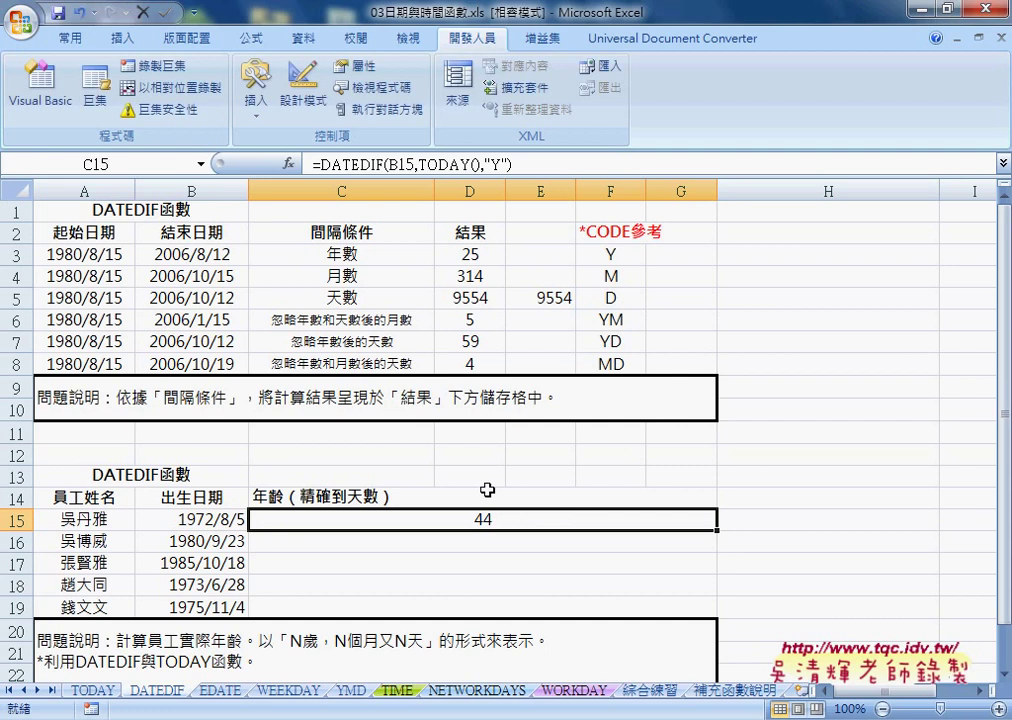
- Append &"歲，N個月又N天" to C15's DATEDIF formula so the cell reads 44歲，N個月又N天
click(534, 161)
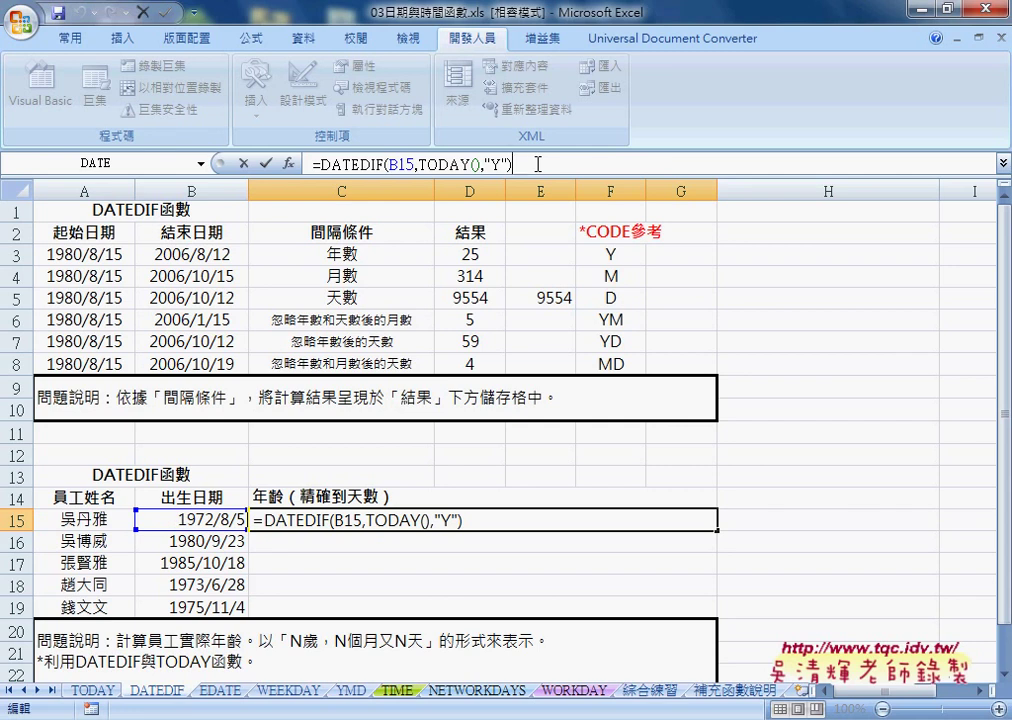
text(&)
text(")
text(歲，N個月又N天)
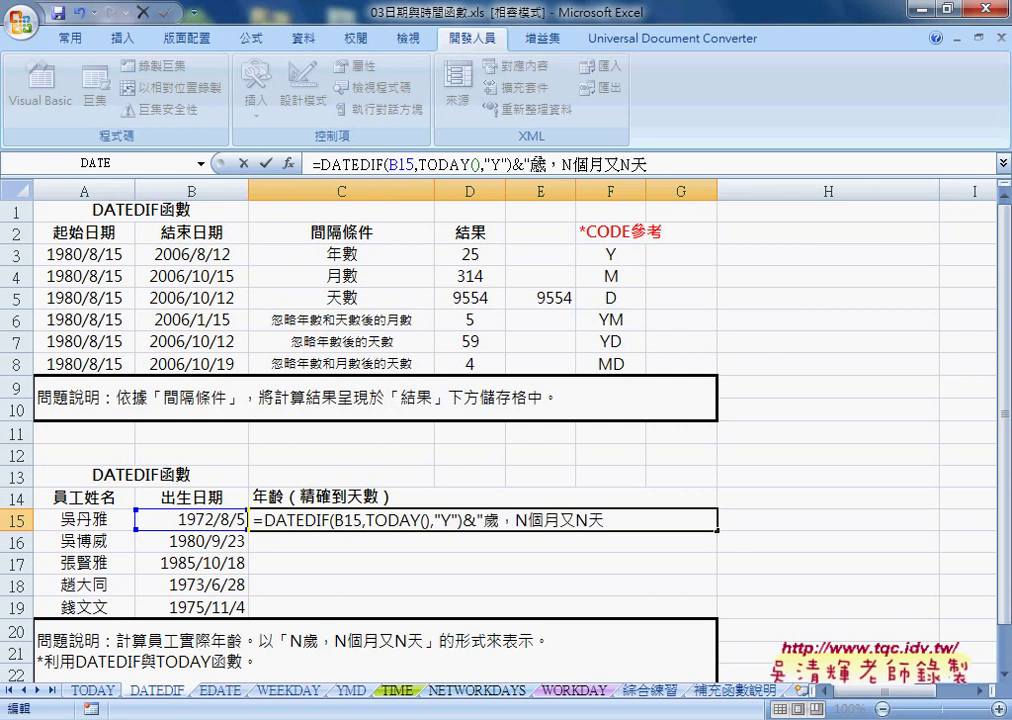
text(")
click(265, 163)
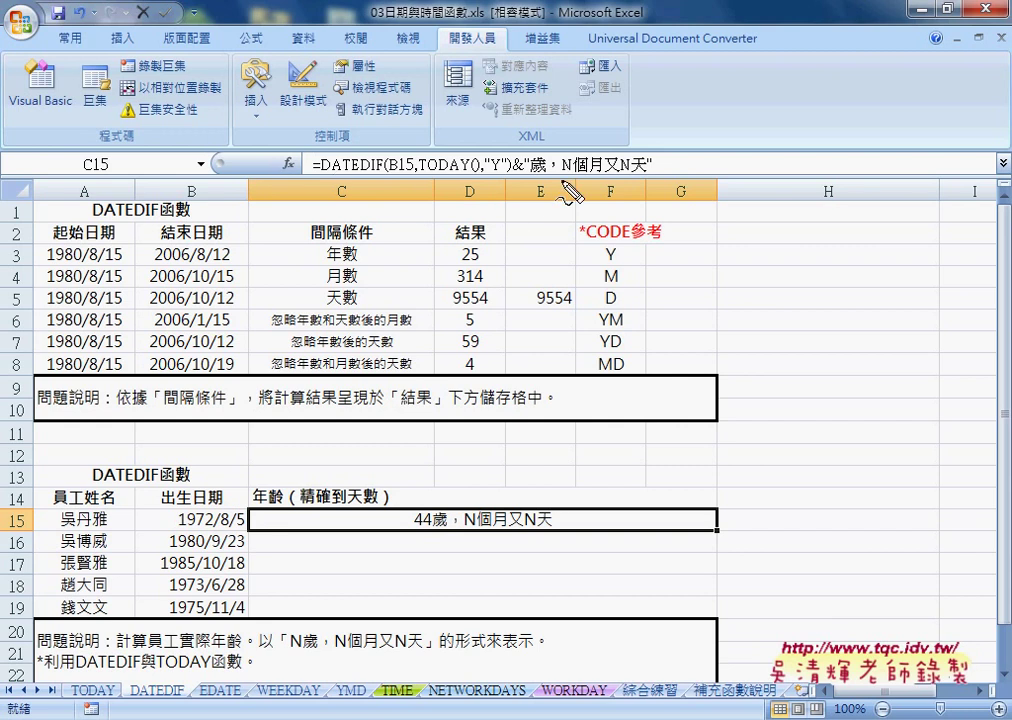
drag(561, 172, 573, 172)
mouse_move(598, 327)
mouse_down()
mouse_move(623, 326)
mouse_move(573, 186)
mouse_up()
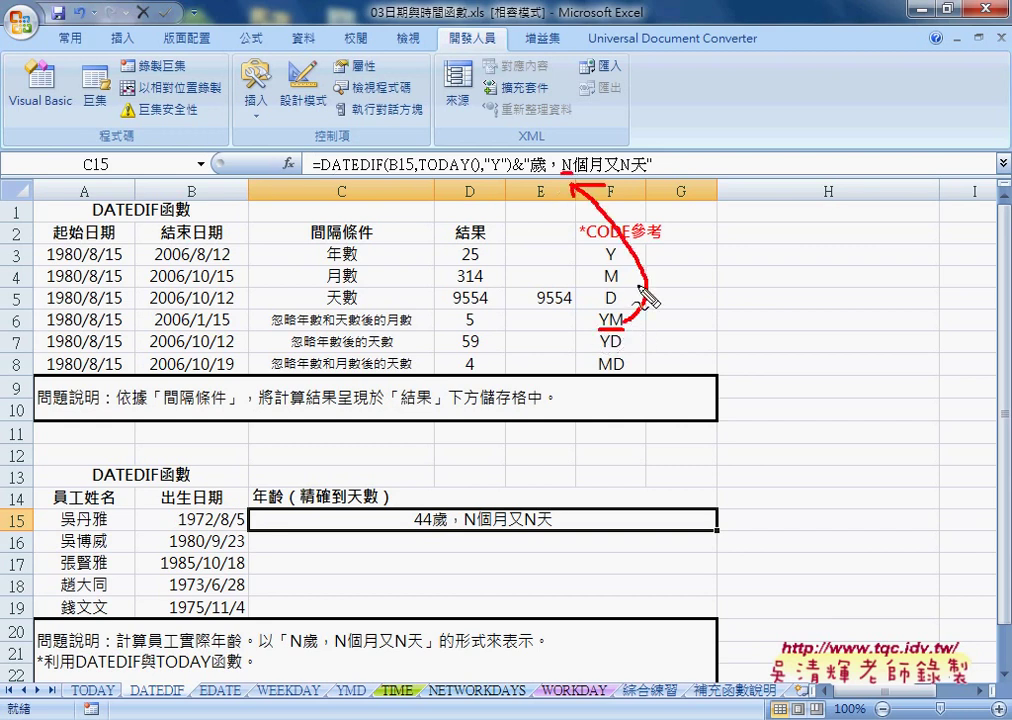
mouse_move(598, 373)
mouse_down()
mouse_move(626, 372)
mouse_move(640, 178)
mouse_up()
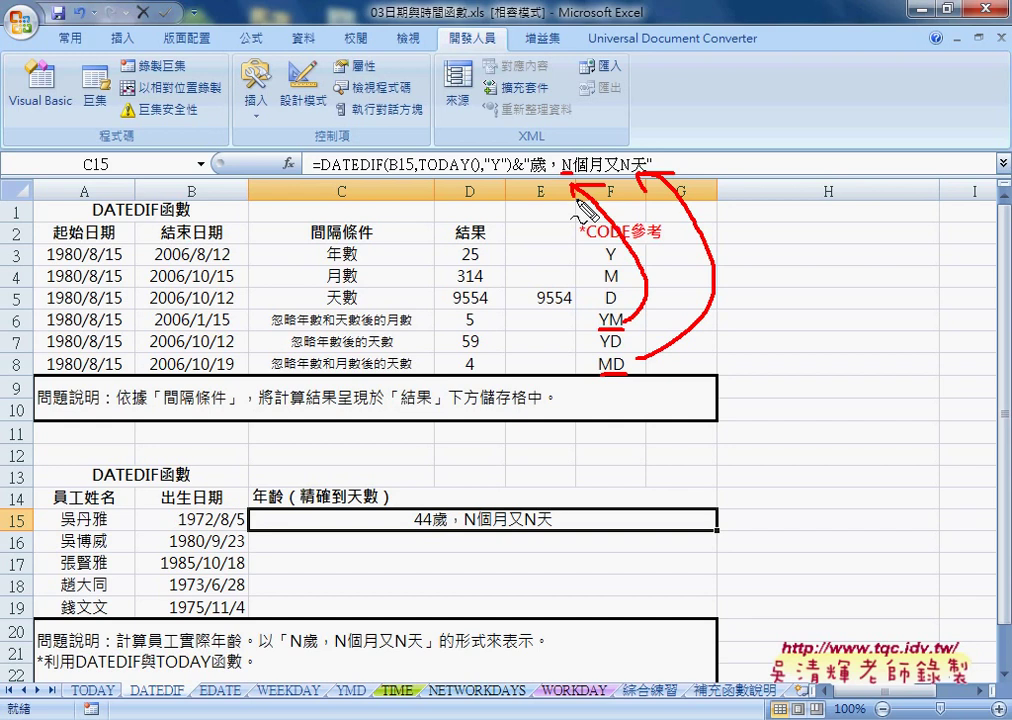
key(Escape)
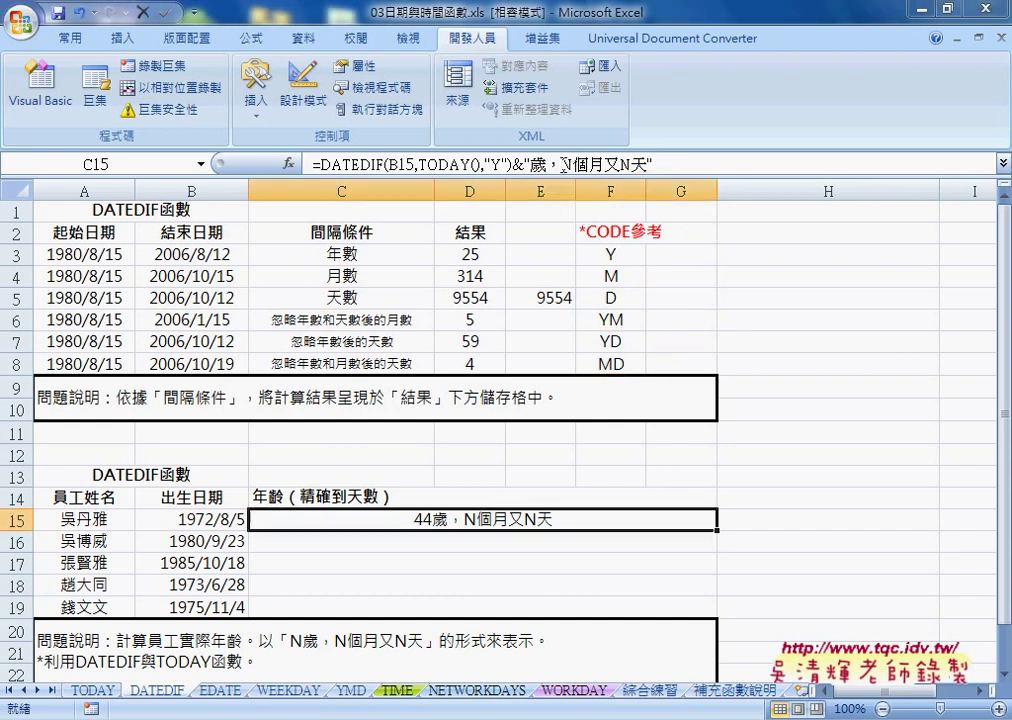
- Replace the months placeholder N in C15's formula with joining quotes and two ampersands
click(565, 163)
drag(561, 163, 572, 163)
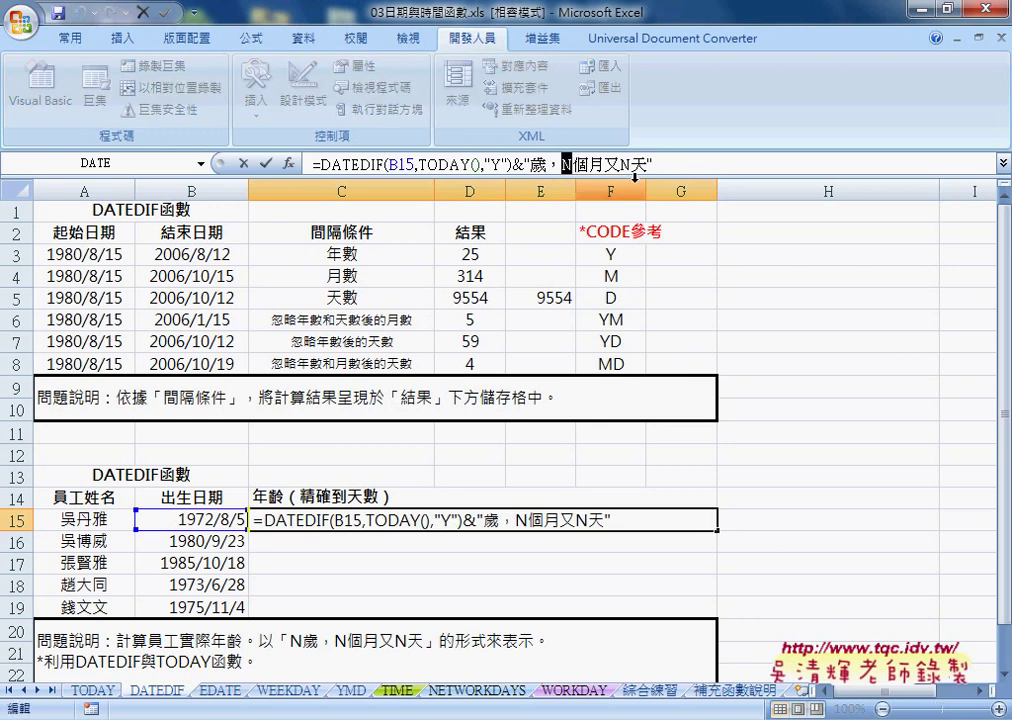
text("")
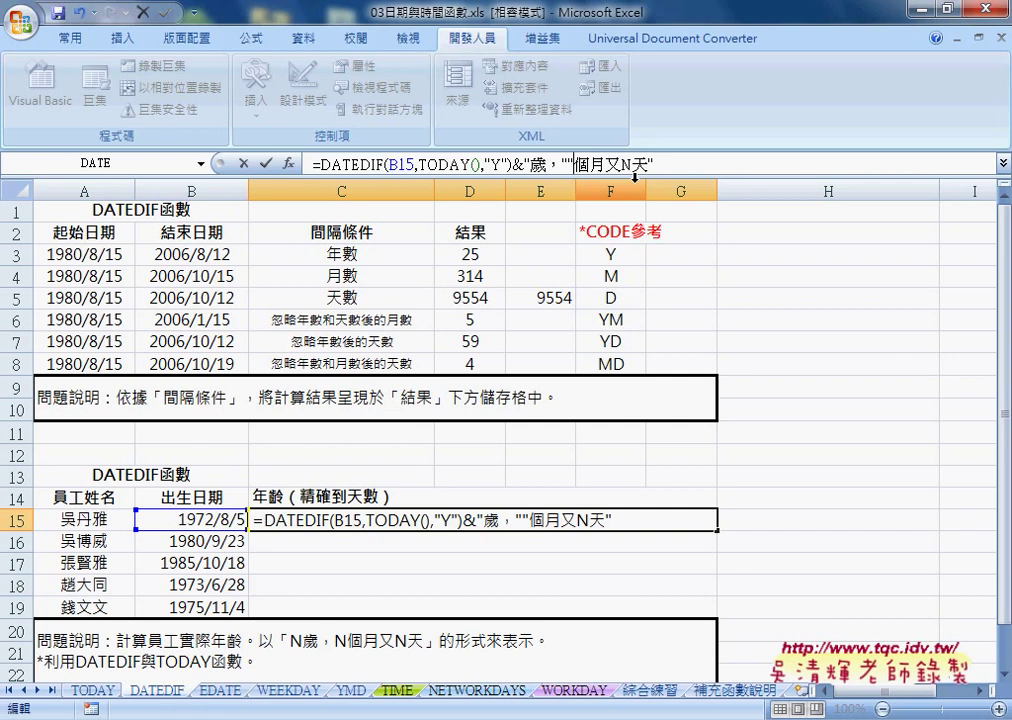
key(Left)
text(&&)
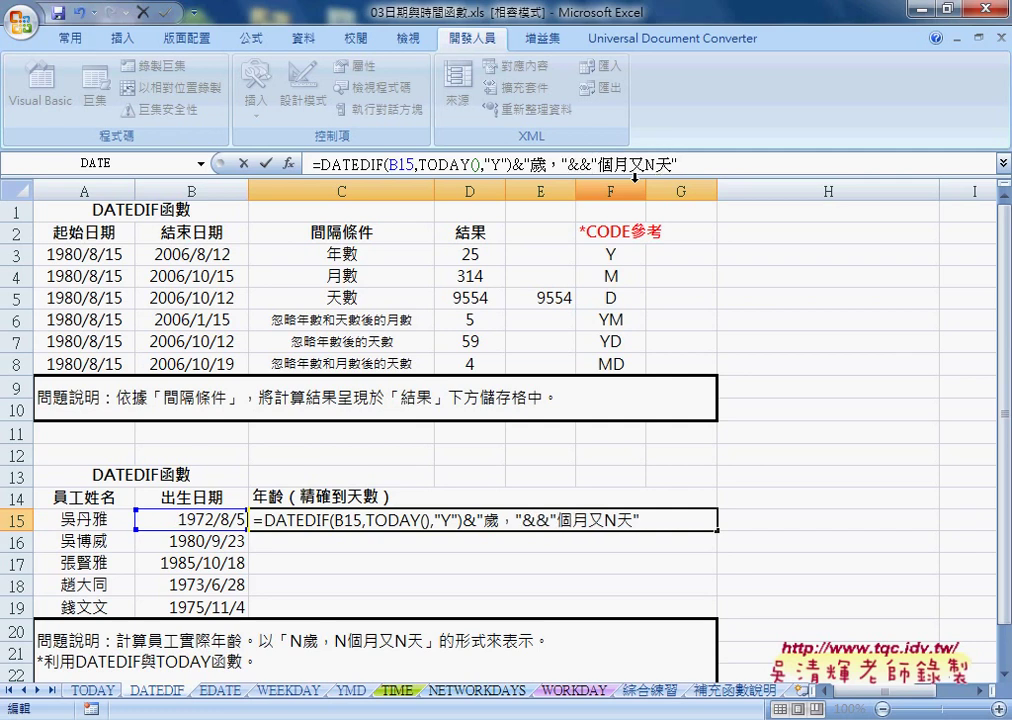
key(Left)
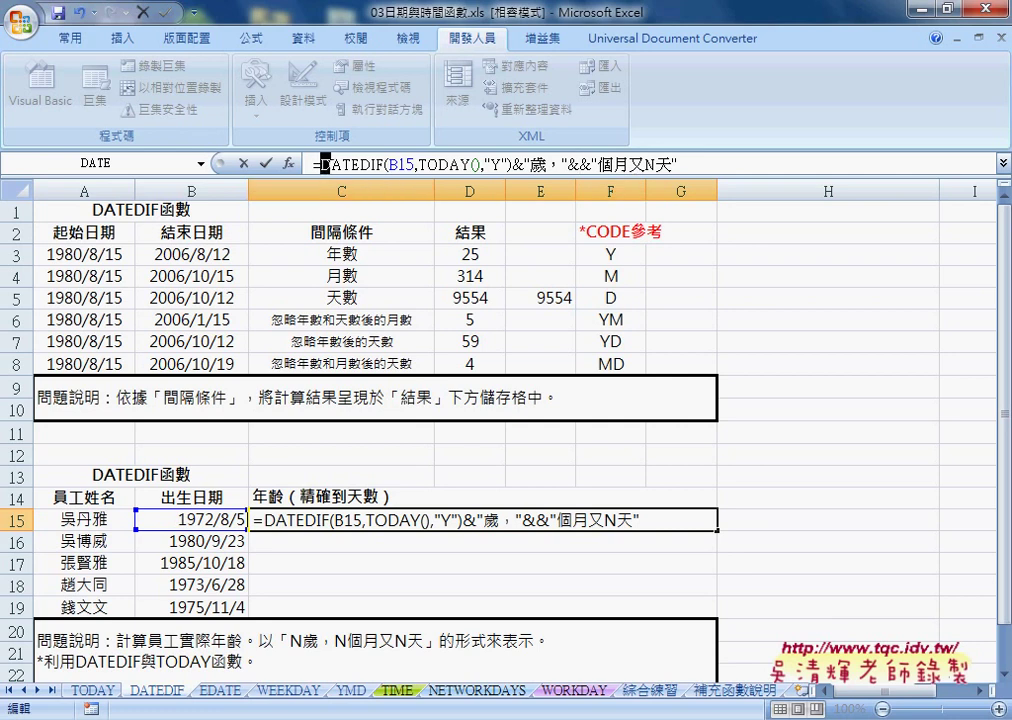
- Paste a copy of the years DATEDIF between the ampersands and change its code to YM, showing 44歲，1個月又N天
drag(321, 163, 511, 165)
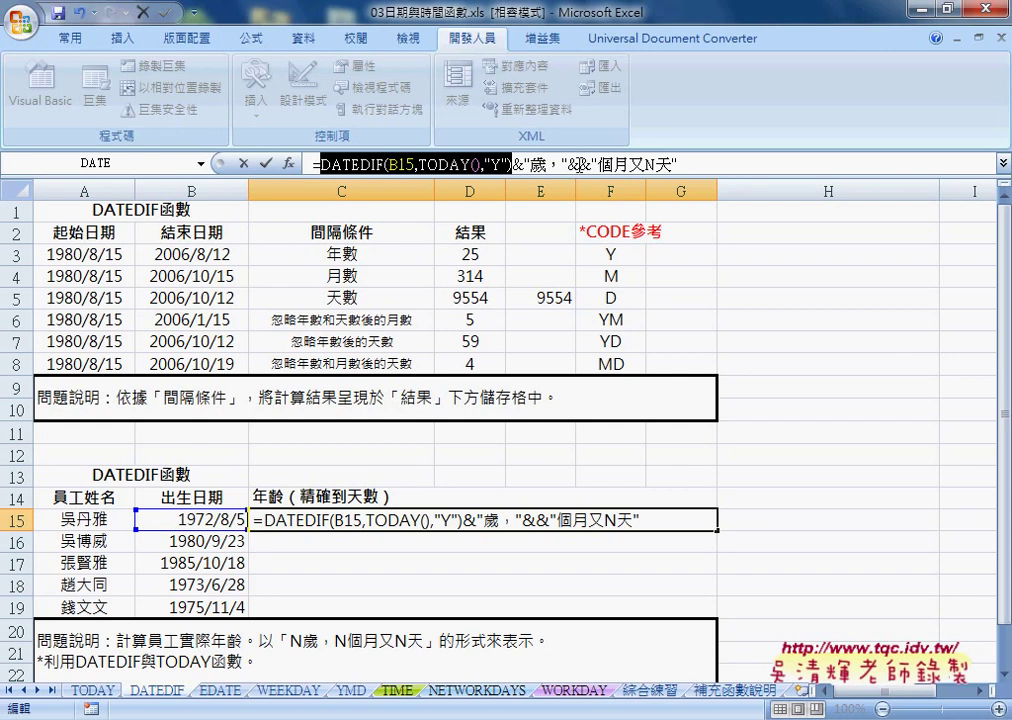
click(578, 163)
text(DATEDIF(B15,TODAY(),"Y"))
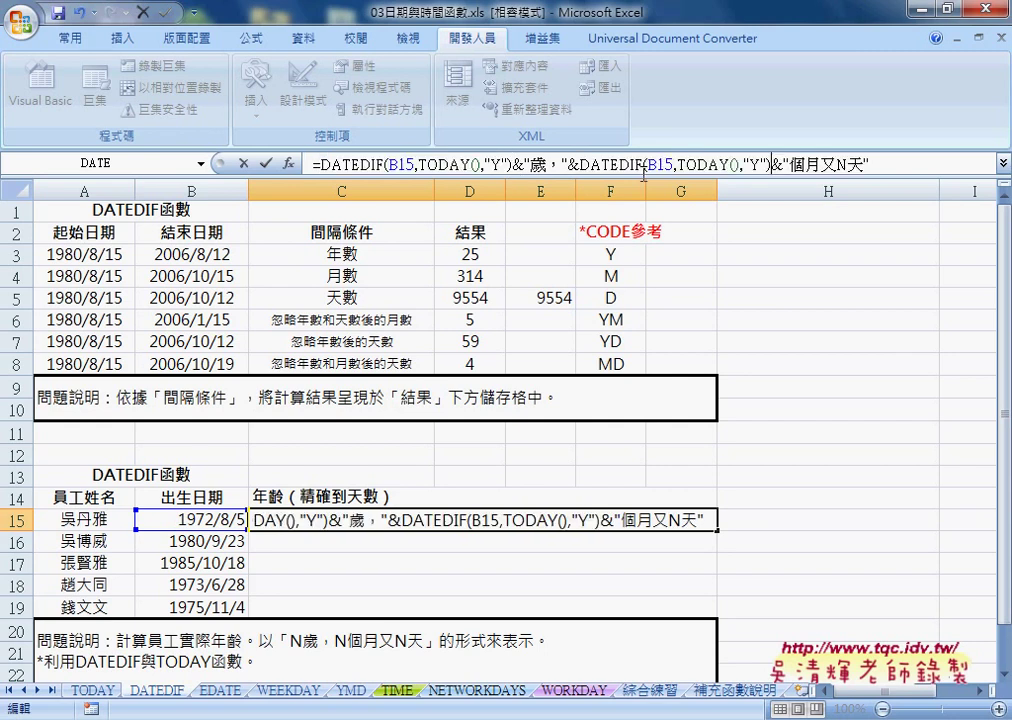
double_click(755, 163)
click(818, 165)
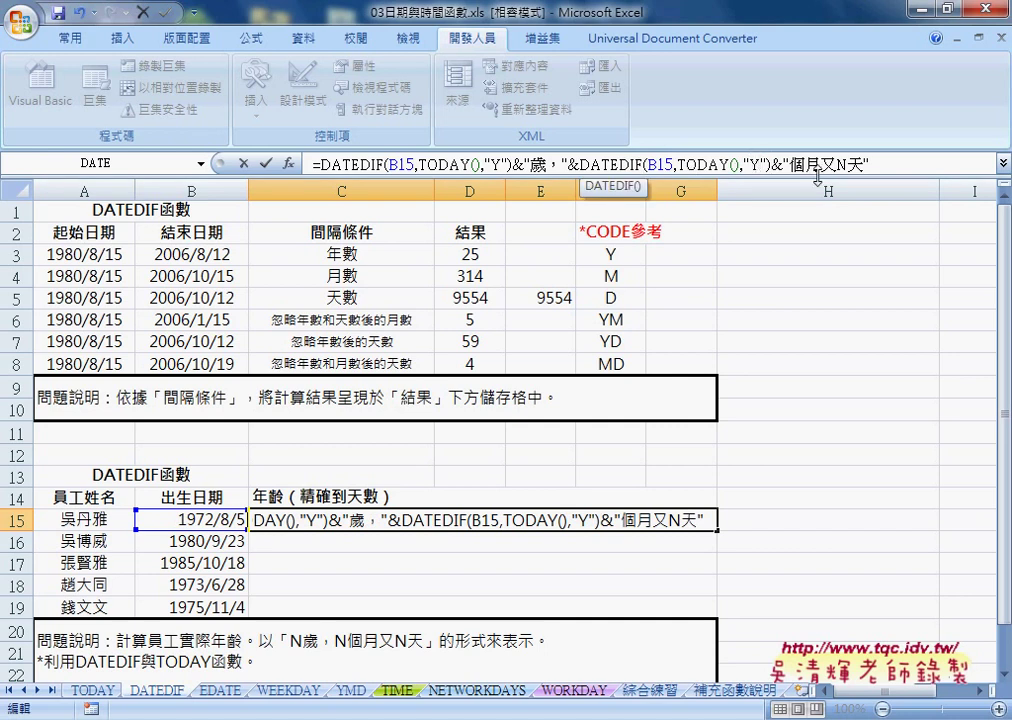
text(M)
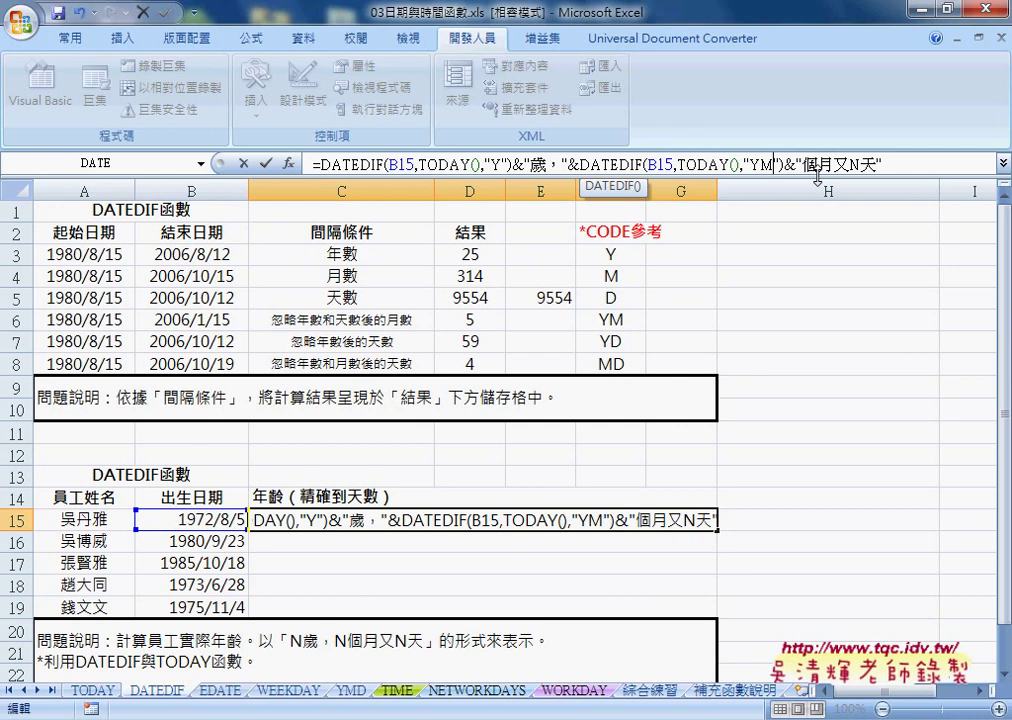
drag(762, 164, 774, 164)
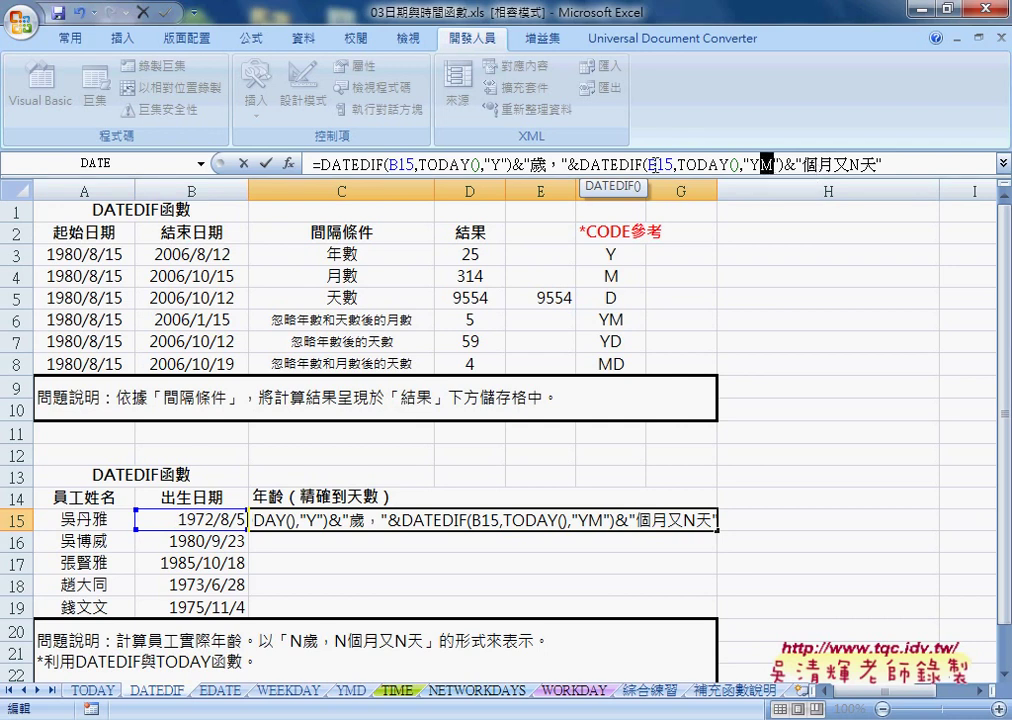
click(265, 163)
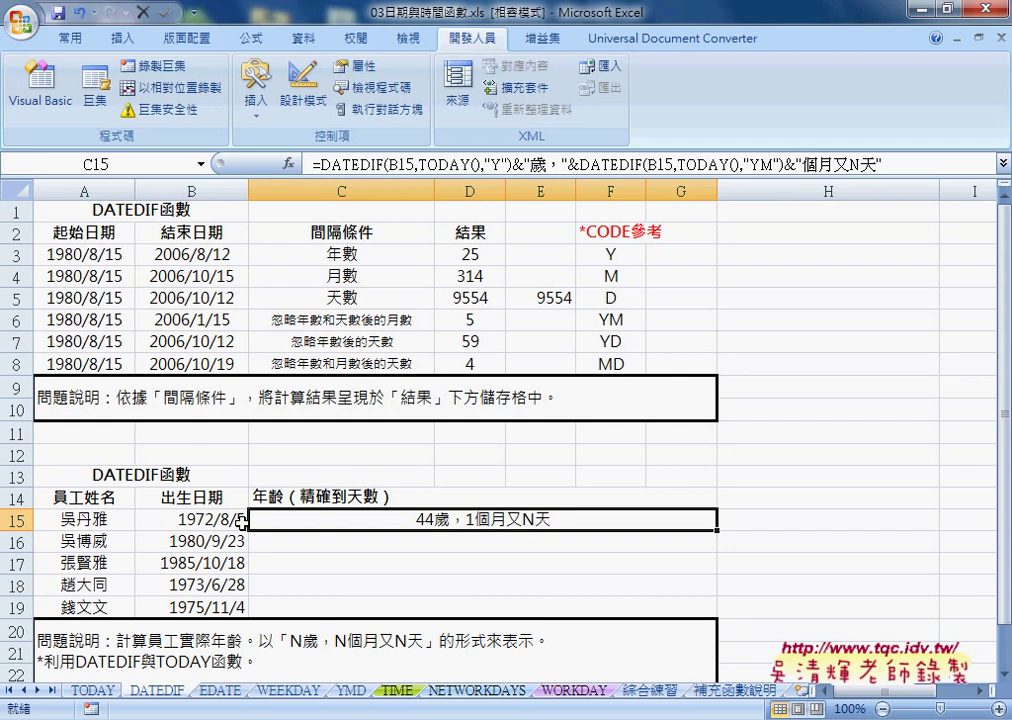
- Replace the days N with &DATEDIF(B15,TODAY(),"MD")& so C15 reads 44歲，1個月又15天
click(853, 165)
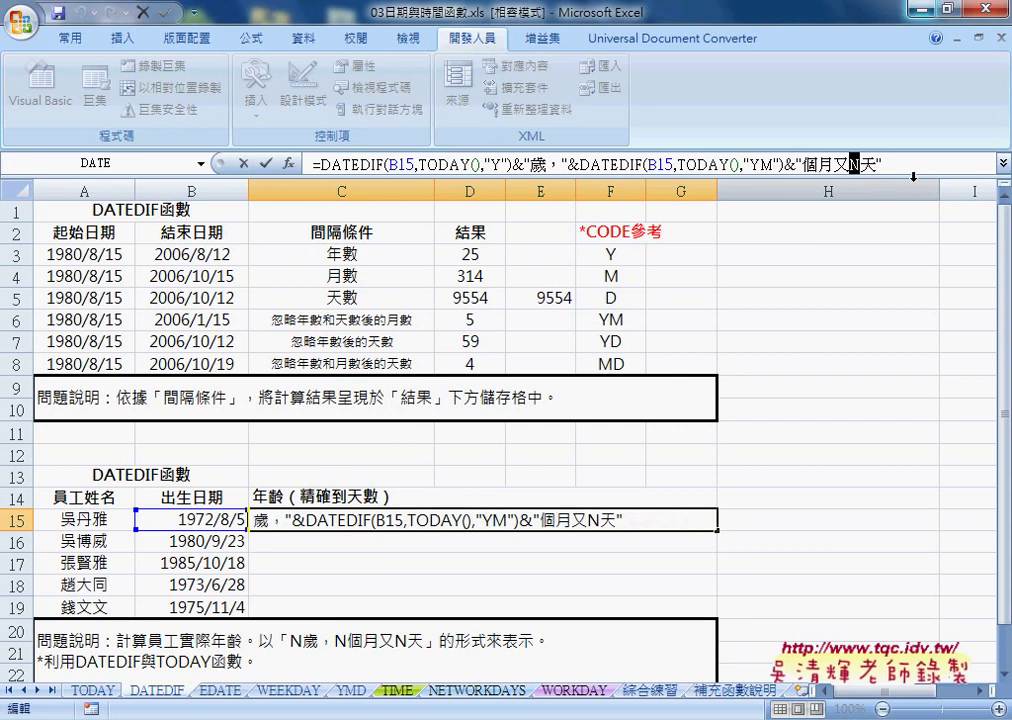
key(Delete)
text(")
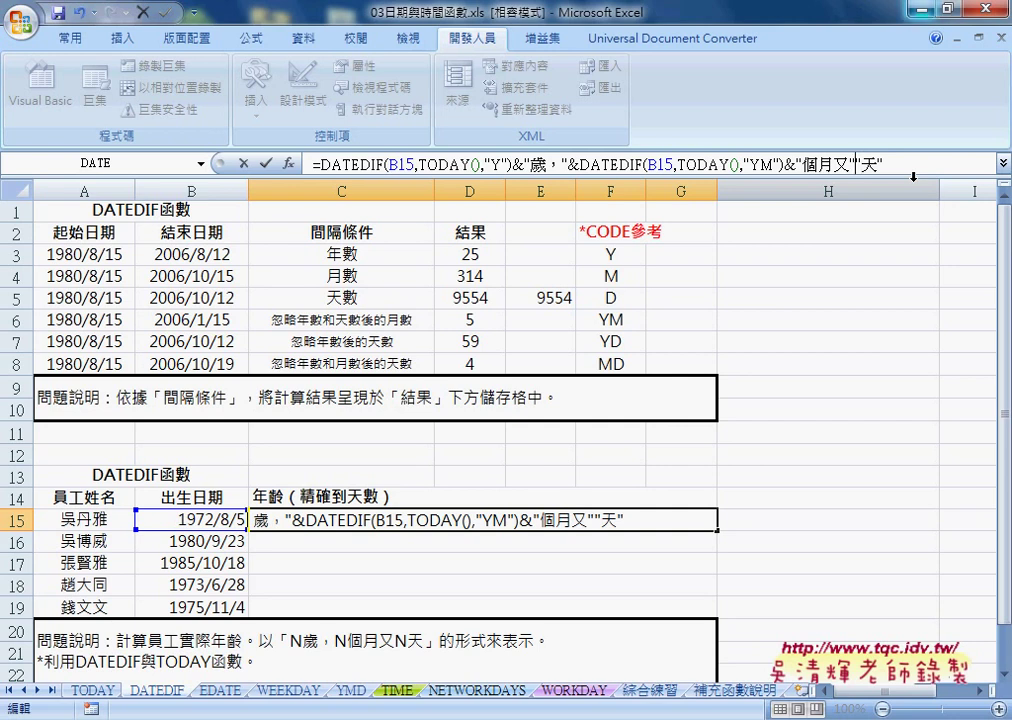
text(&&)
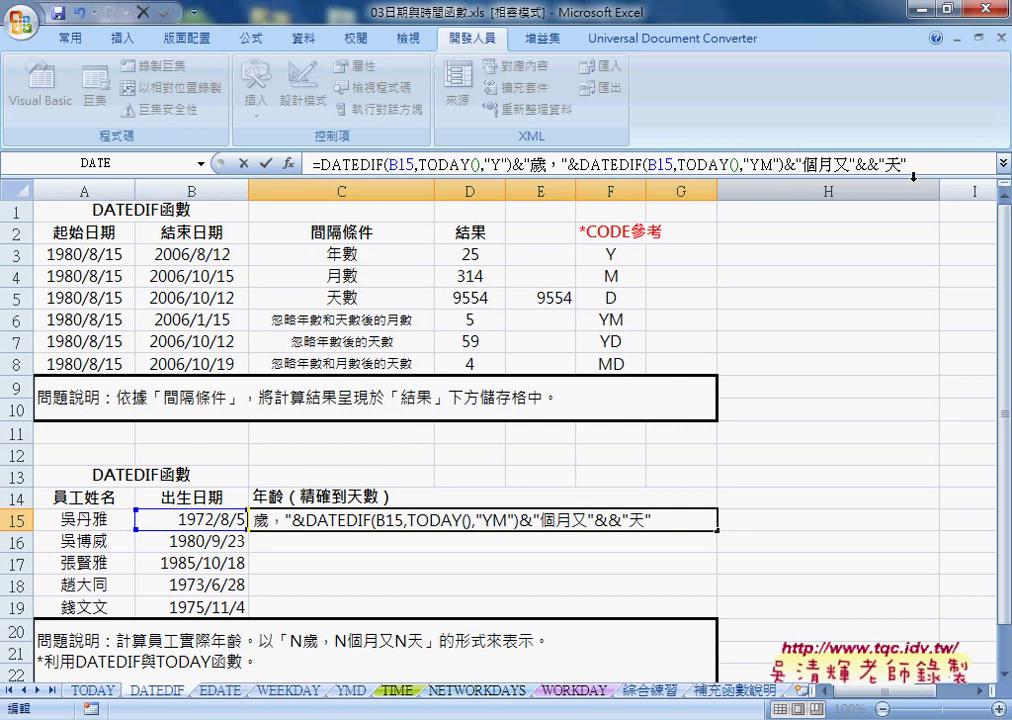
text(DATEDIF(B15,TODAY(),"Y"))
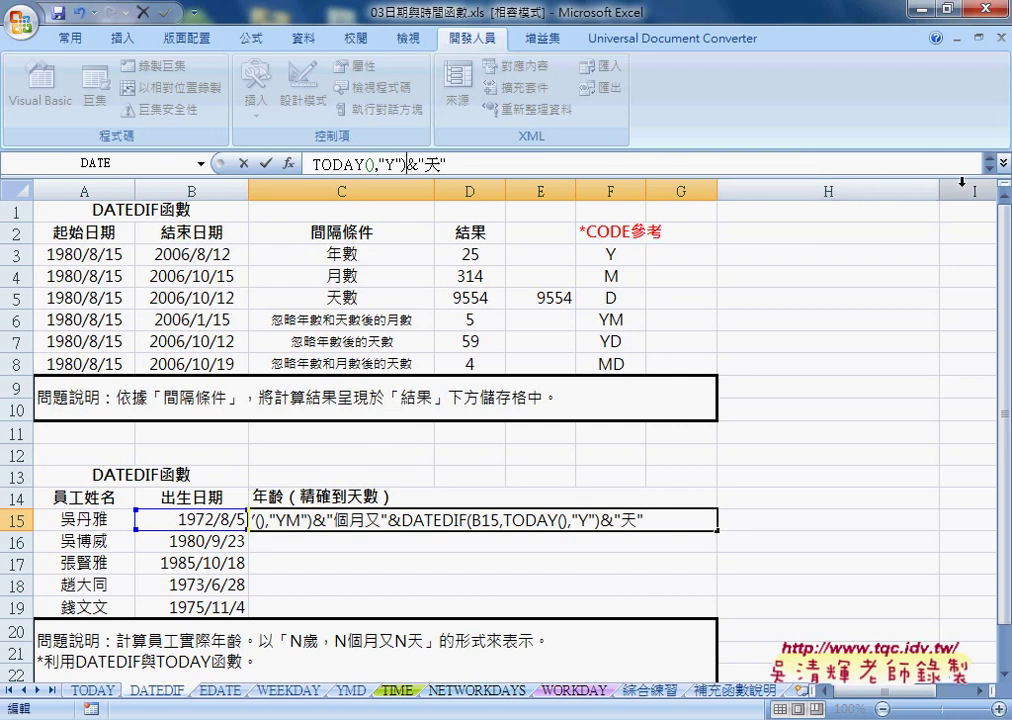
click(1003, 163)
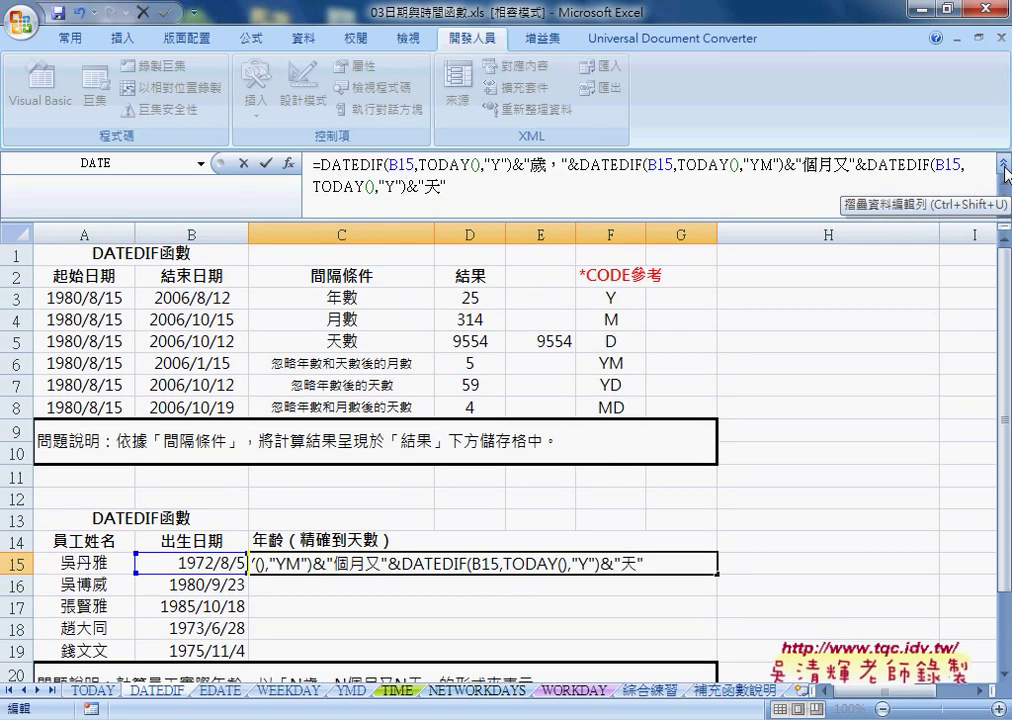
double_click(390, 186)
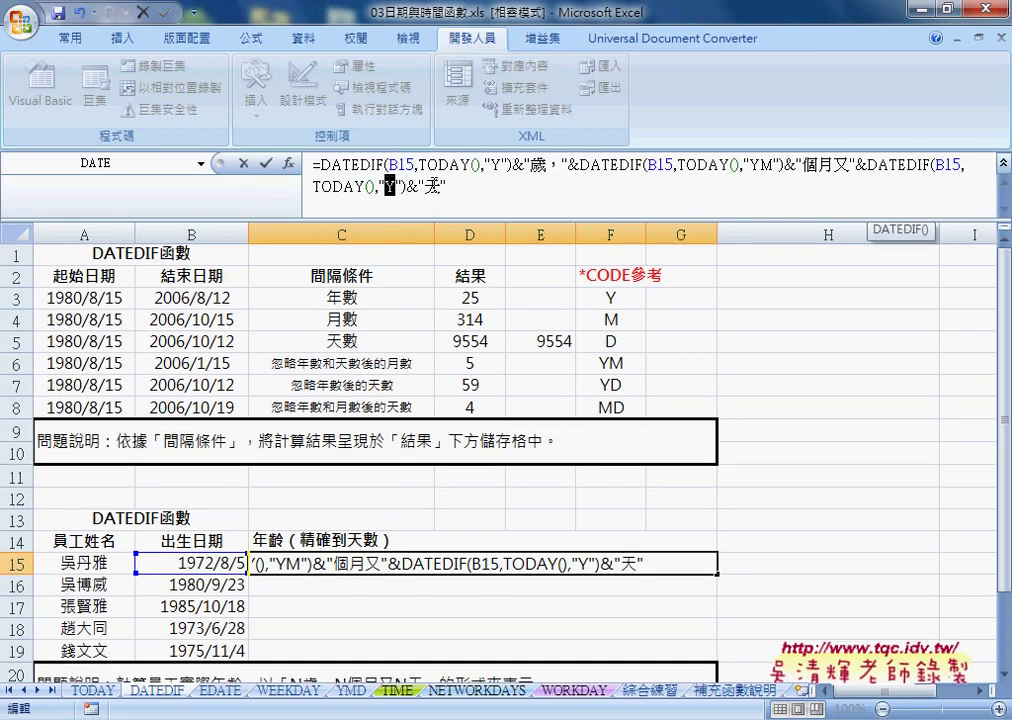
text(MD)
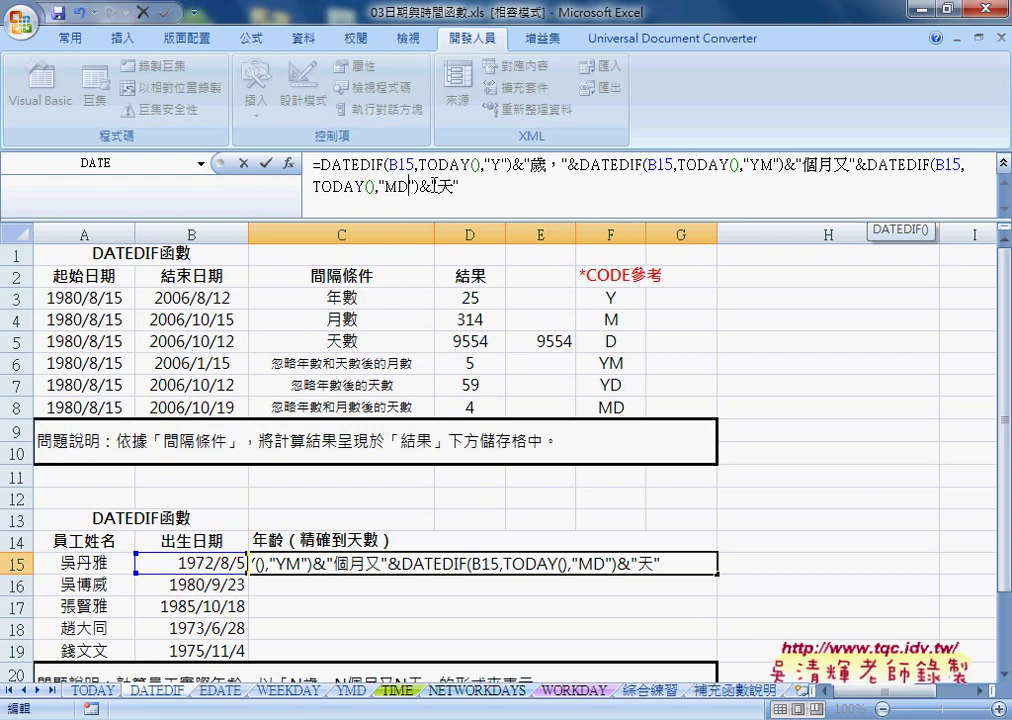
click(266, 164)
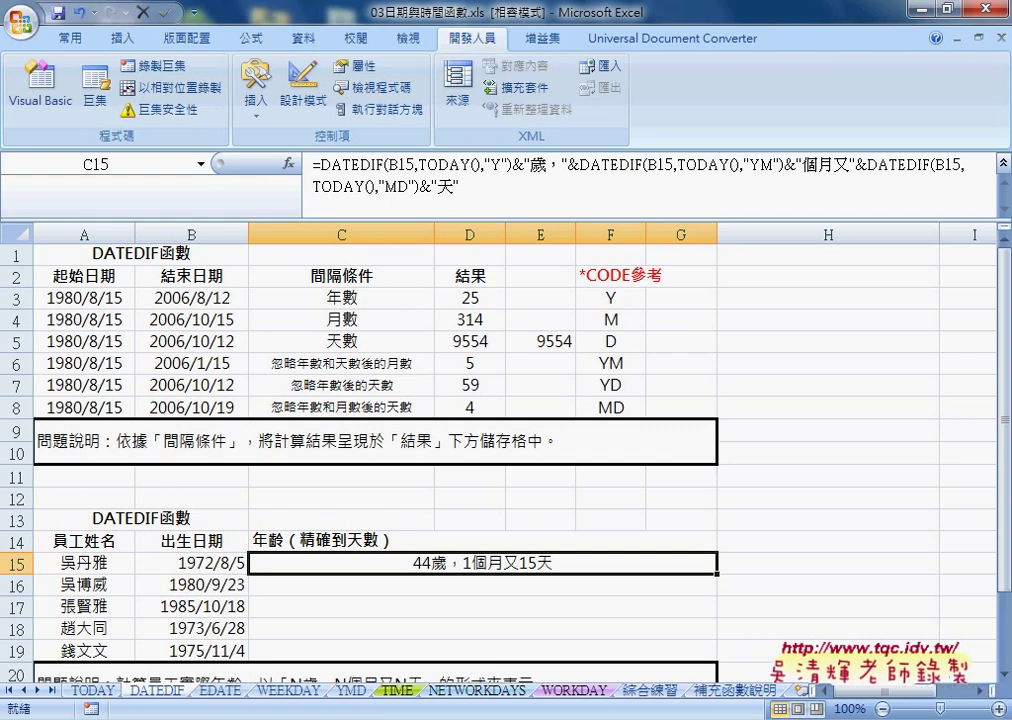
- Fill the age formula down to C19 and underline its years and months DATEDIF parts
drag(716, 574, 712, 654)
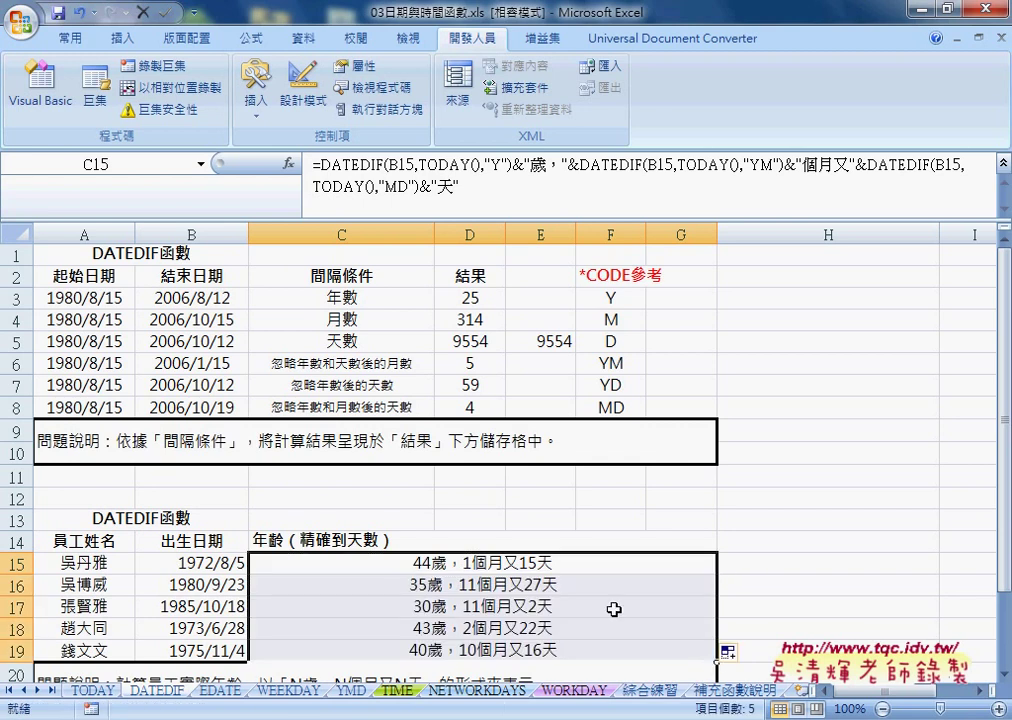
click(567, 565)
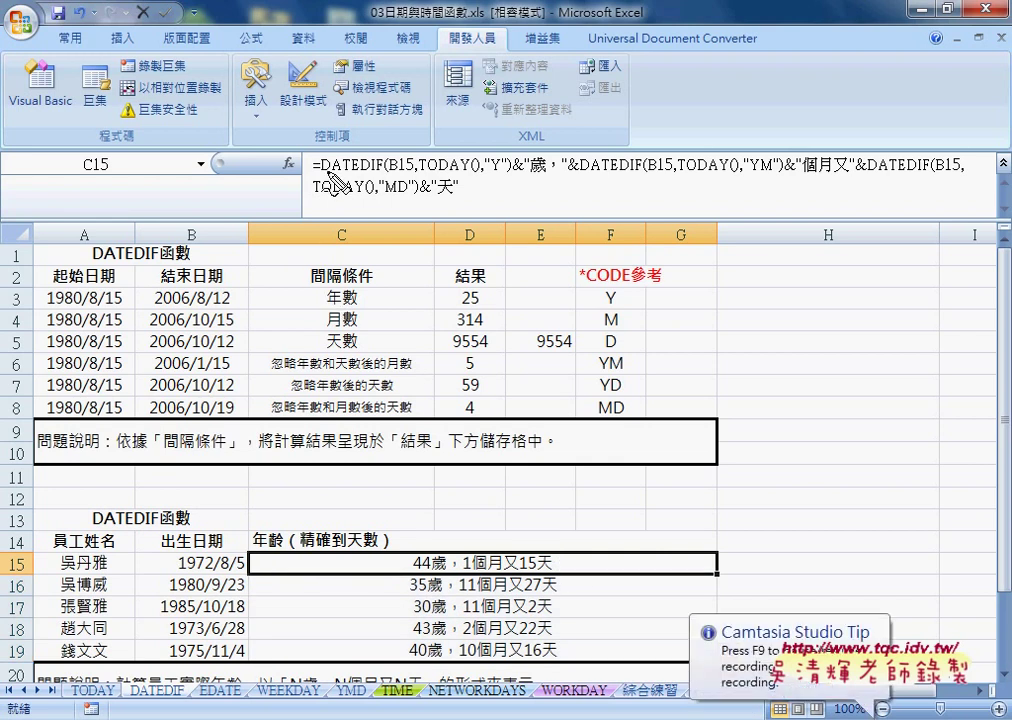
drag(322, 172, 510, 172)
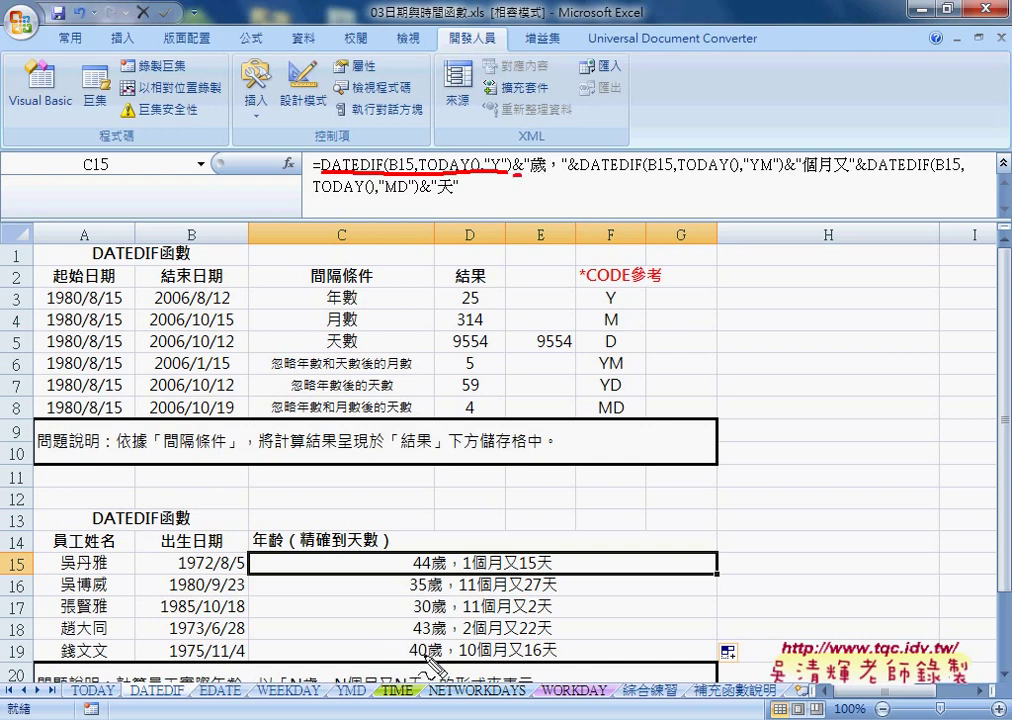
drag(392, 665, 434, 666)
drag(584, 174, 785, 184)
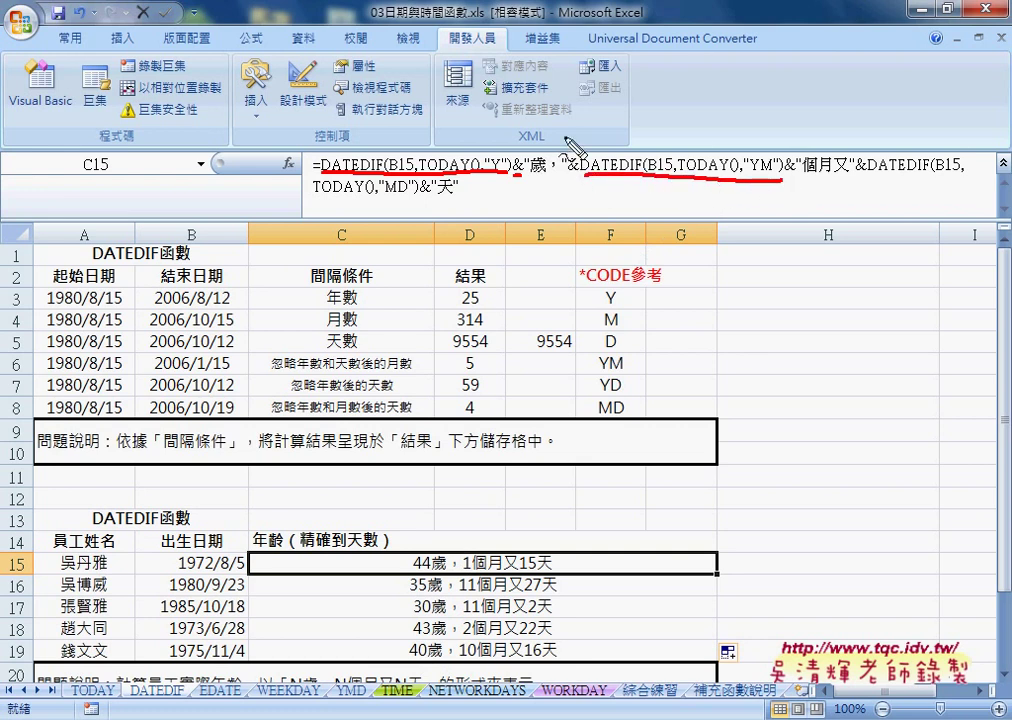
- Sketch quote marks and underline the joining ampersands, then erase all the annotations
drag(565, 127, 589, 135)
drag(600, 124, 575, 170)
drag(780, 166, 792, 172)
drag(690, 178, 782, 181)
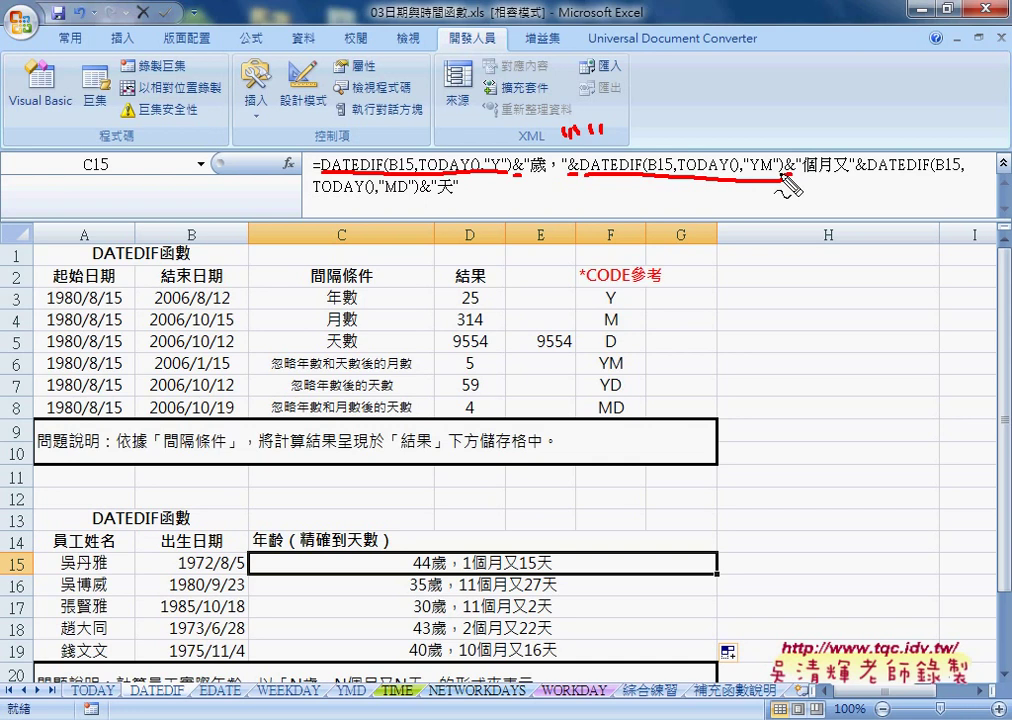
key(Escape)
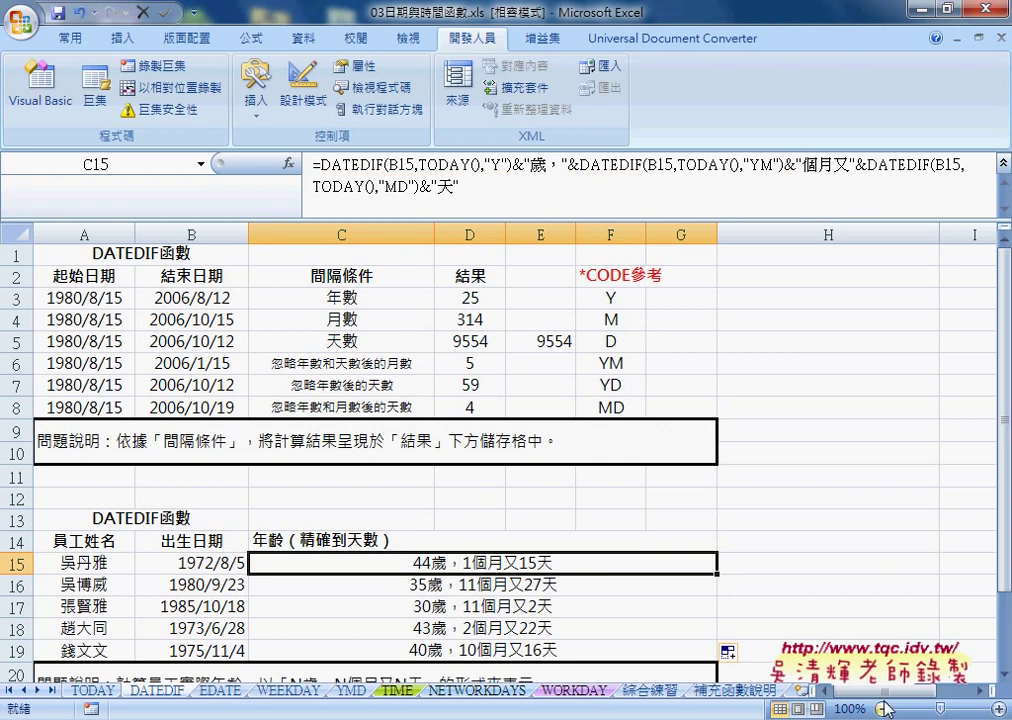
- Run the 年齡 macro to fill H15:H19, clear it with 年齡清除, refill, and inspect H15
drag(899, 697, 907, 697)
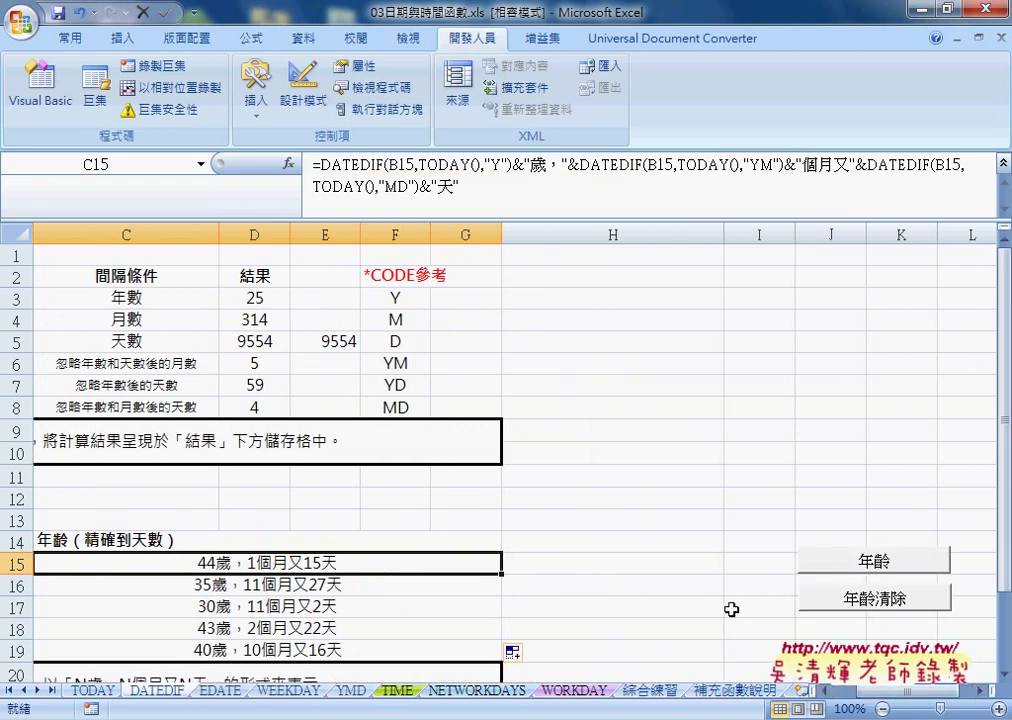
click(898, 563)
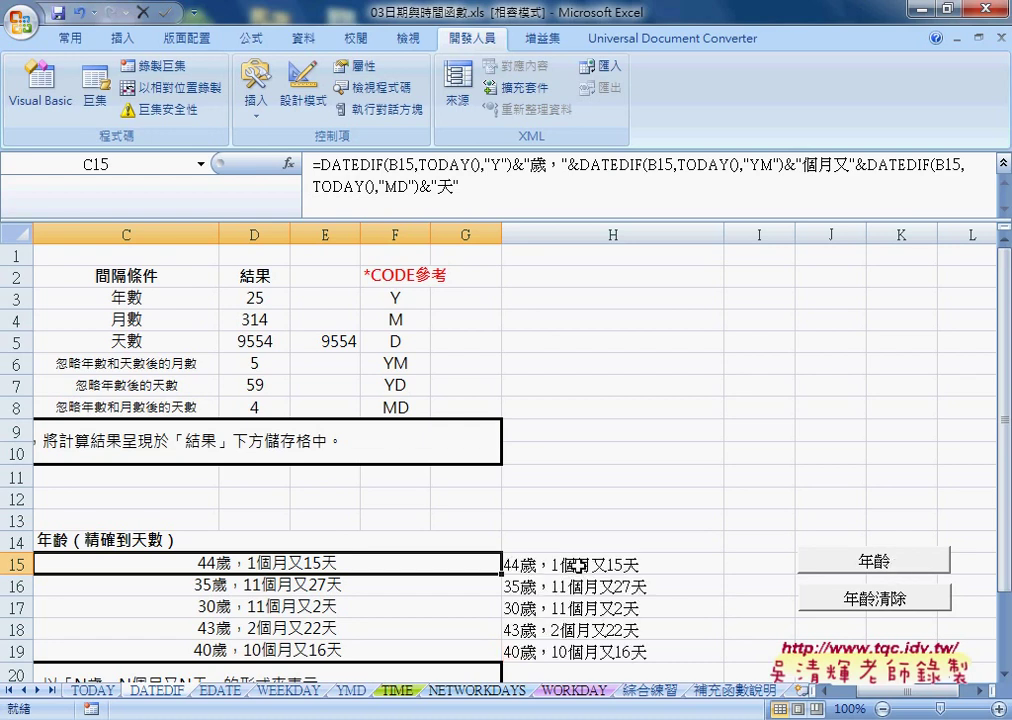
click(845, 598)
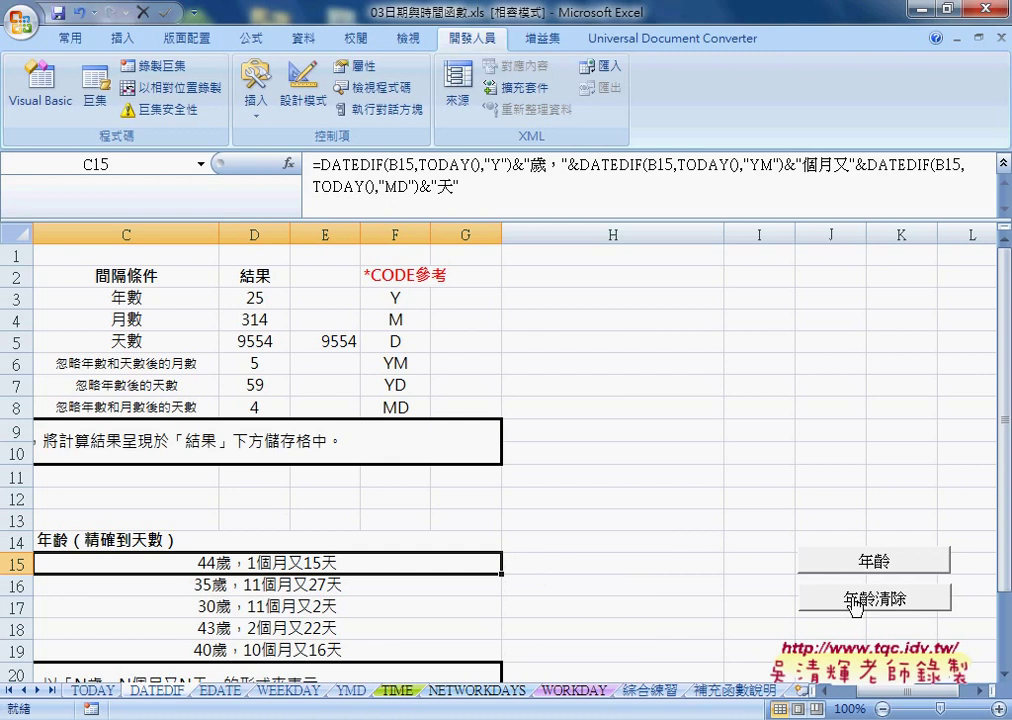
click(858, 564)
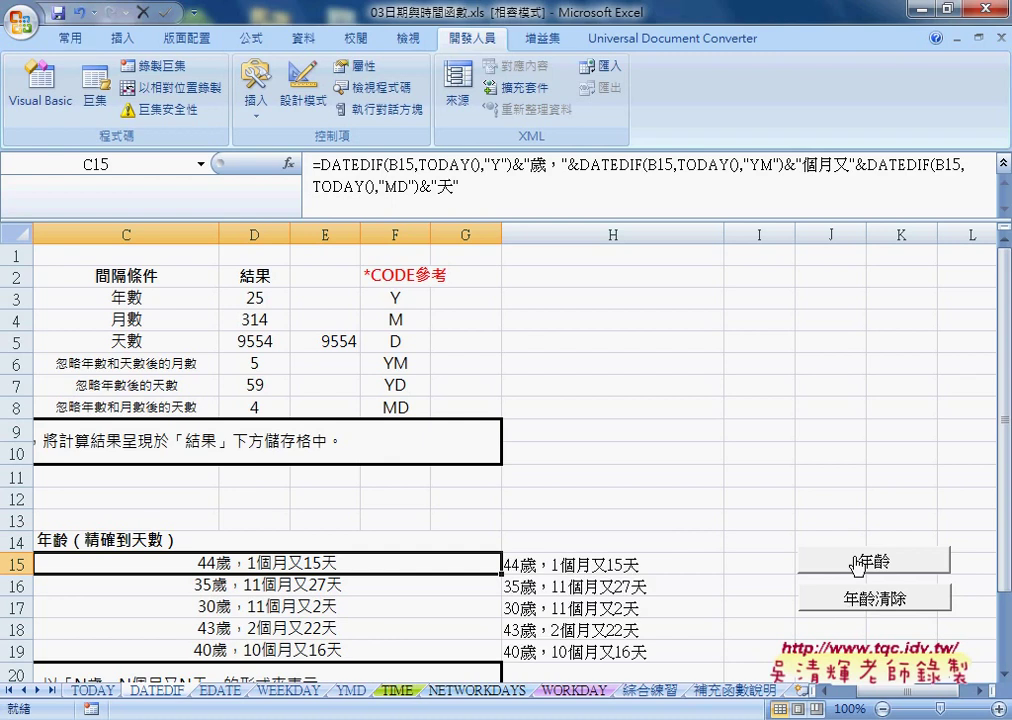
click(670, 566)
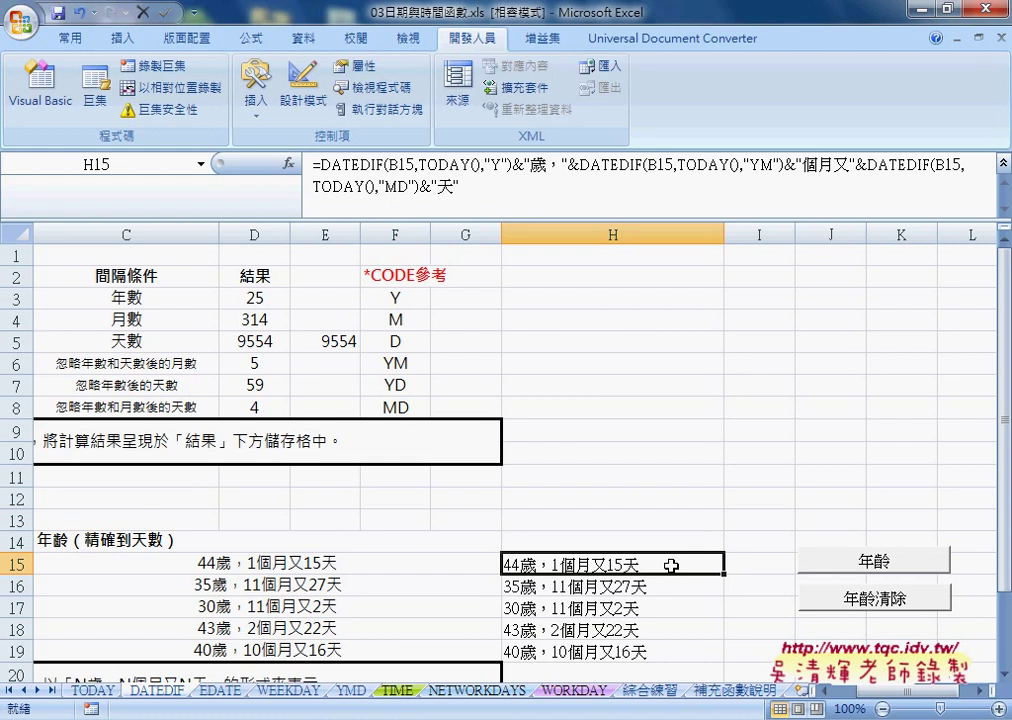
- Clear column H, compare with C15's formula, rerun the 年齡 macro, then clear the results again
click(862, 600)
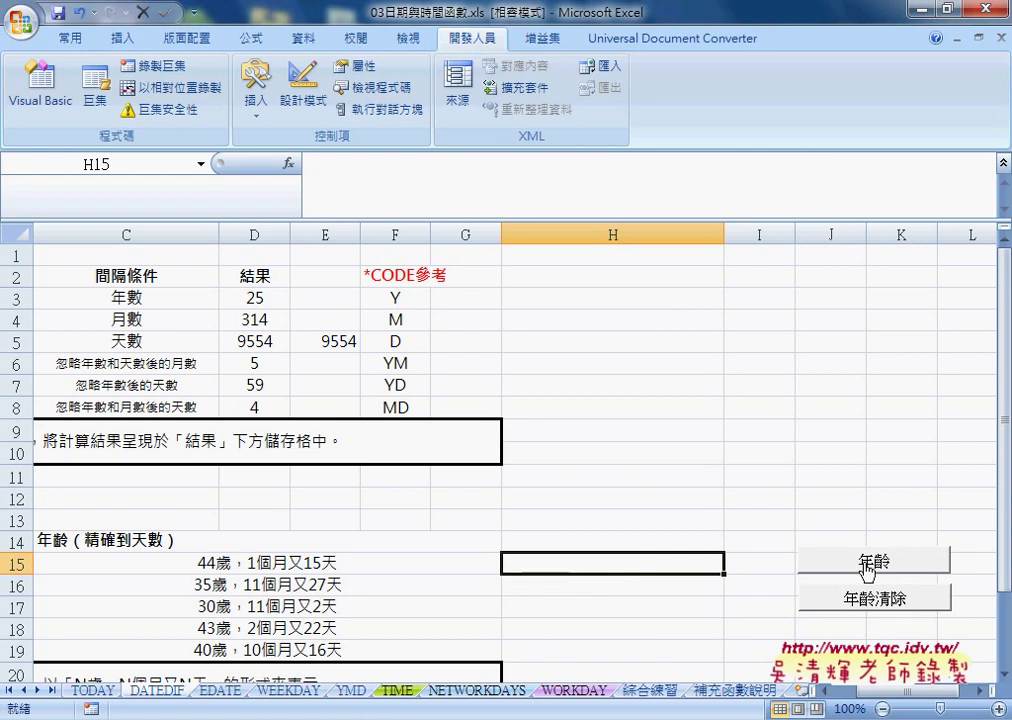
click(354, 566)
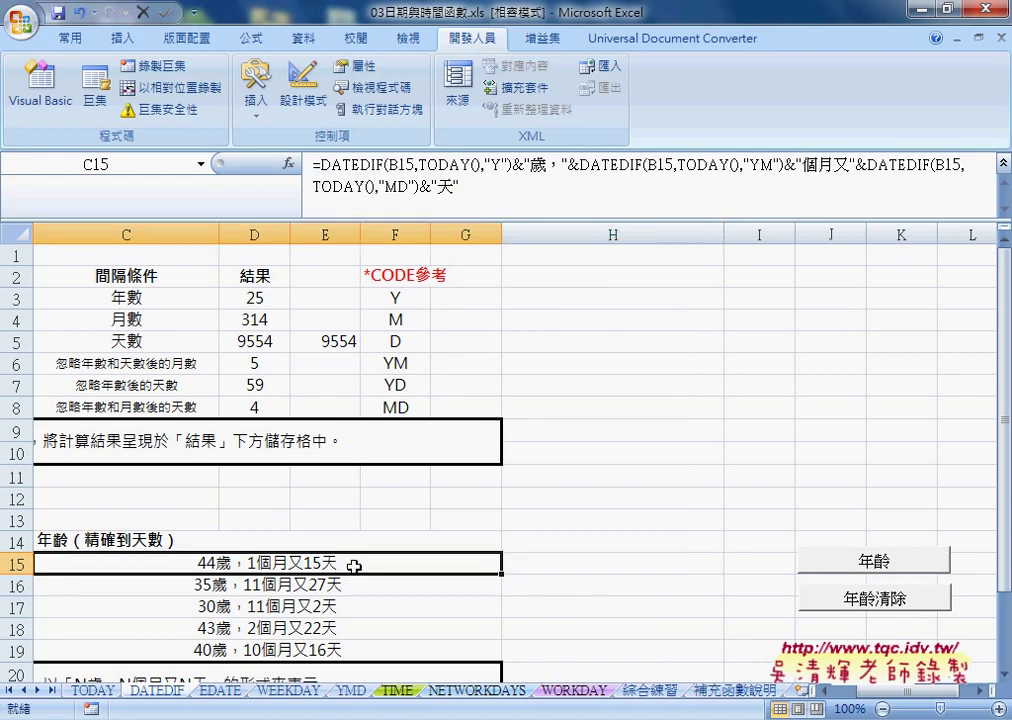
click(549, 561)
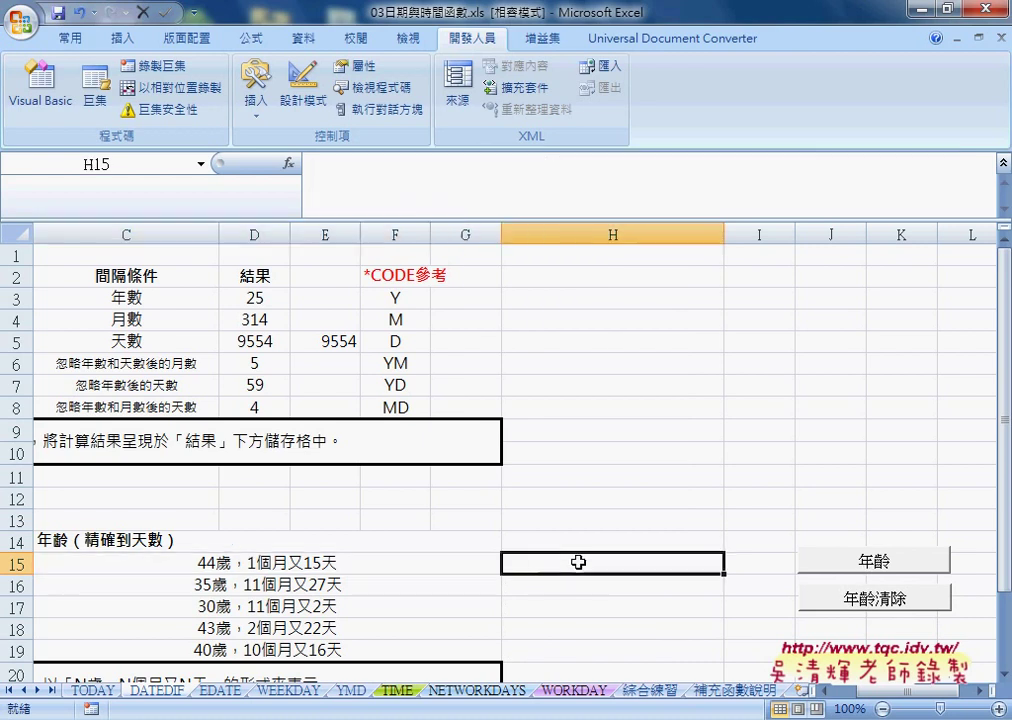
click(836, 569)
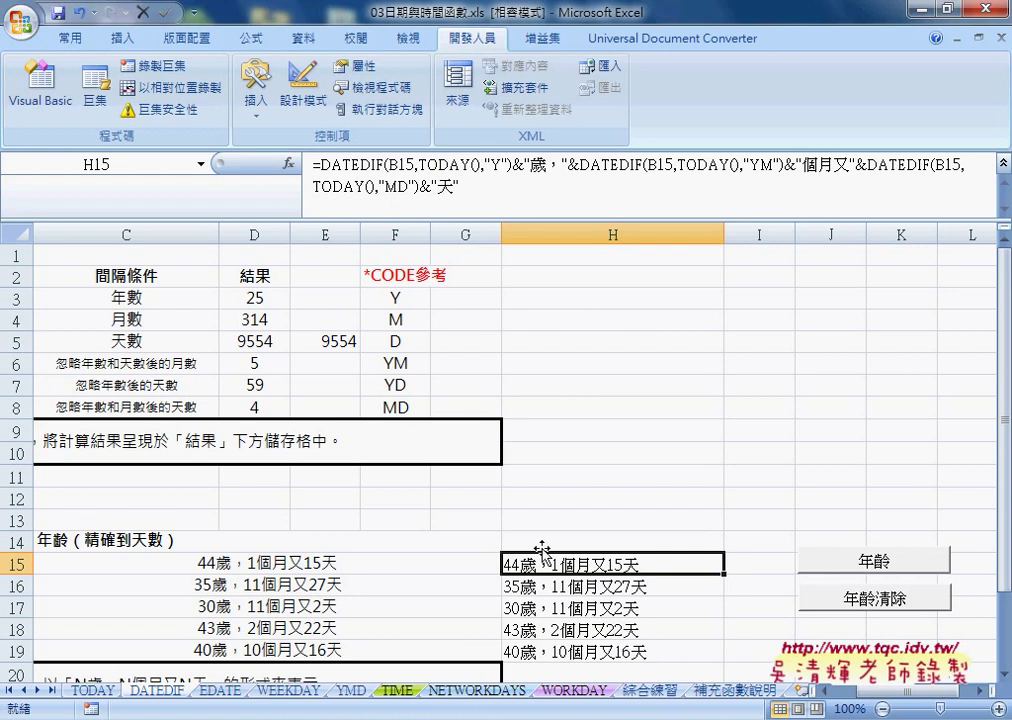
click(367, 566)
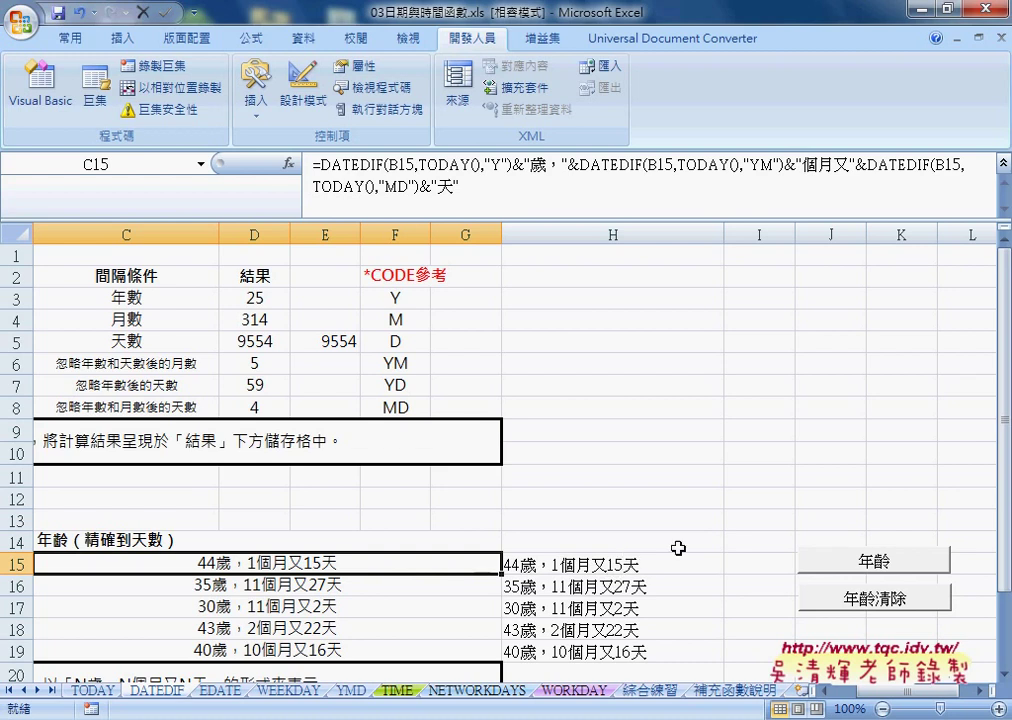
click(858, 603)
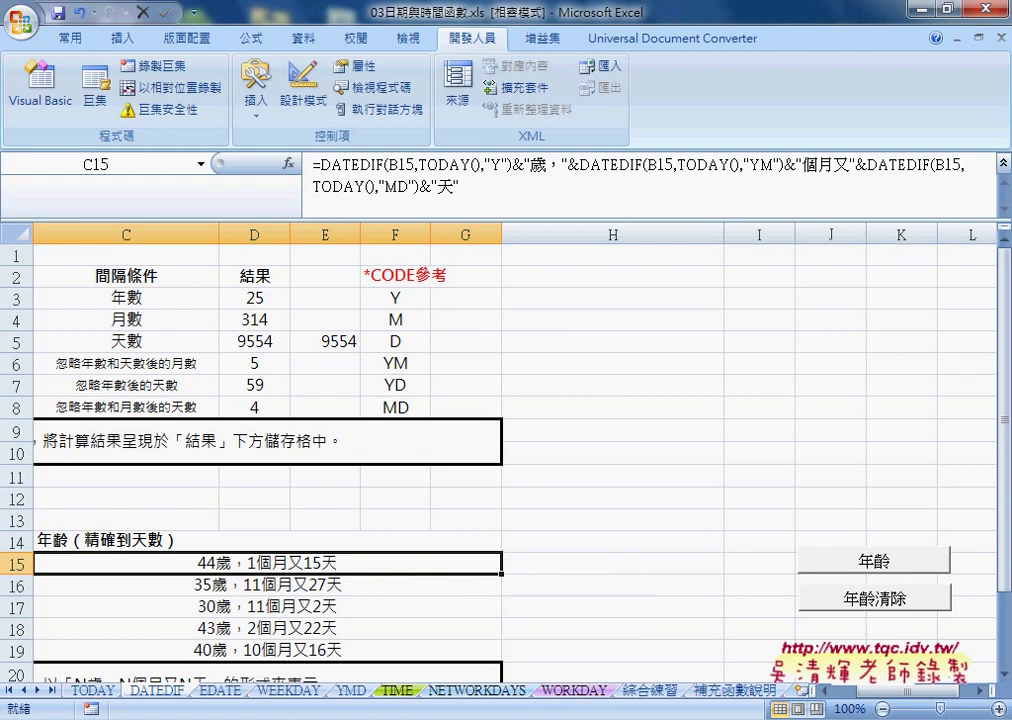
- Show the 年齡 and 年齡清除 VBA code in 程式碼.docx and highlight the note on doubling quote marks
click(505, 595)
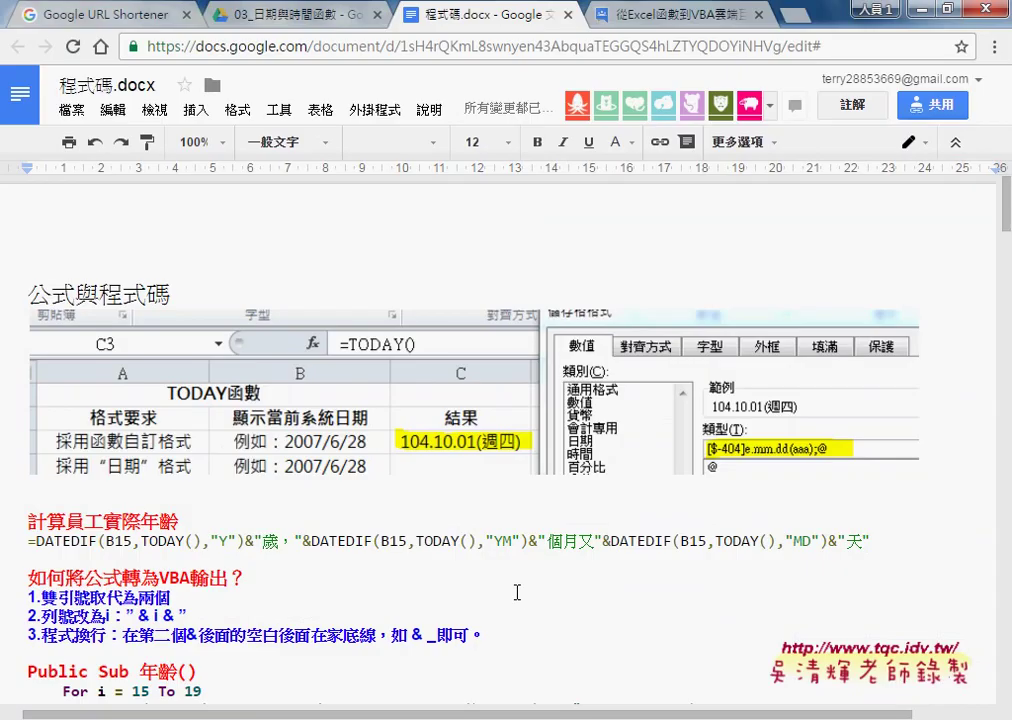
scroll(517, 593, down, 1)
scroll(517, 593, down, 1)
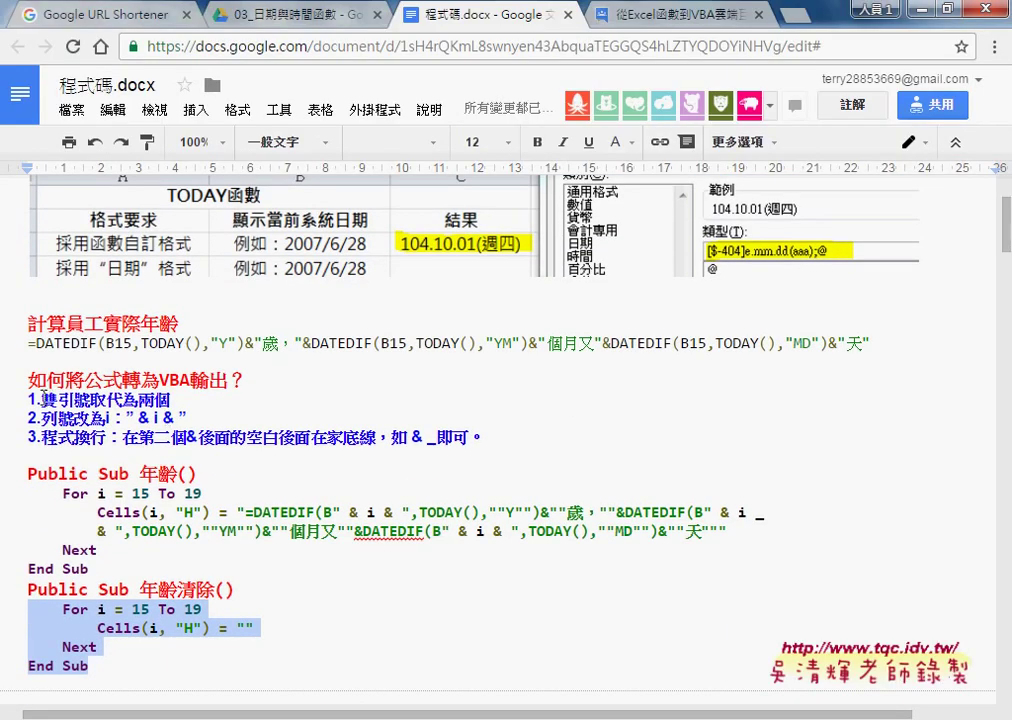
drag(32, 399, 100, 399)
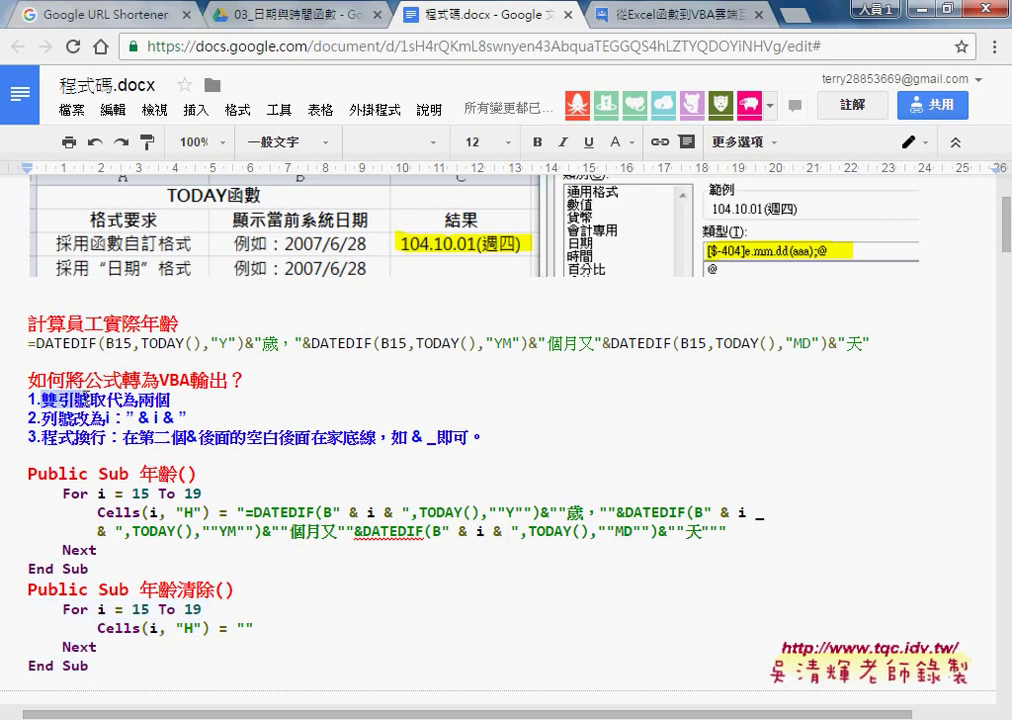